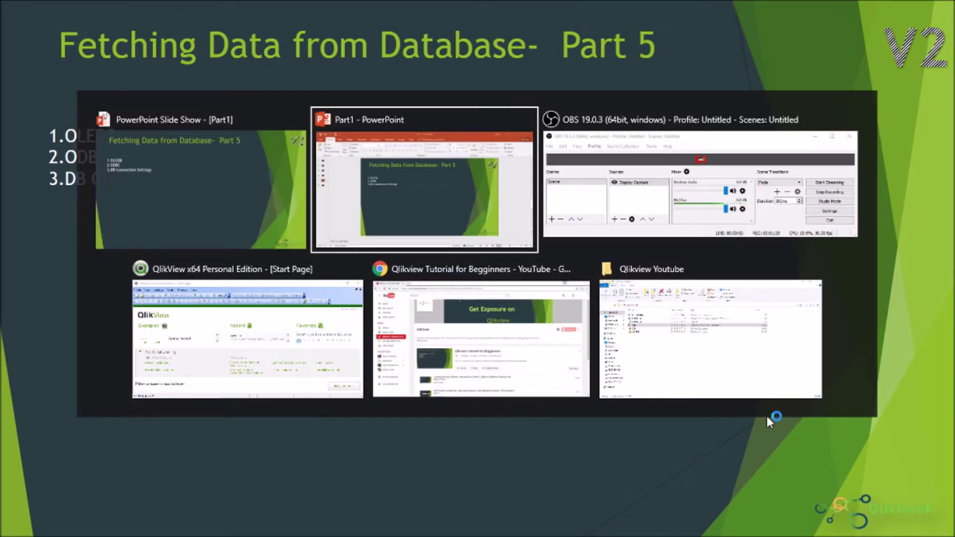
pyautogui.hotkey('alt', 'Tab')
pyautogui.hotkey('alt', 'Tab')
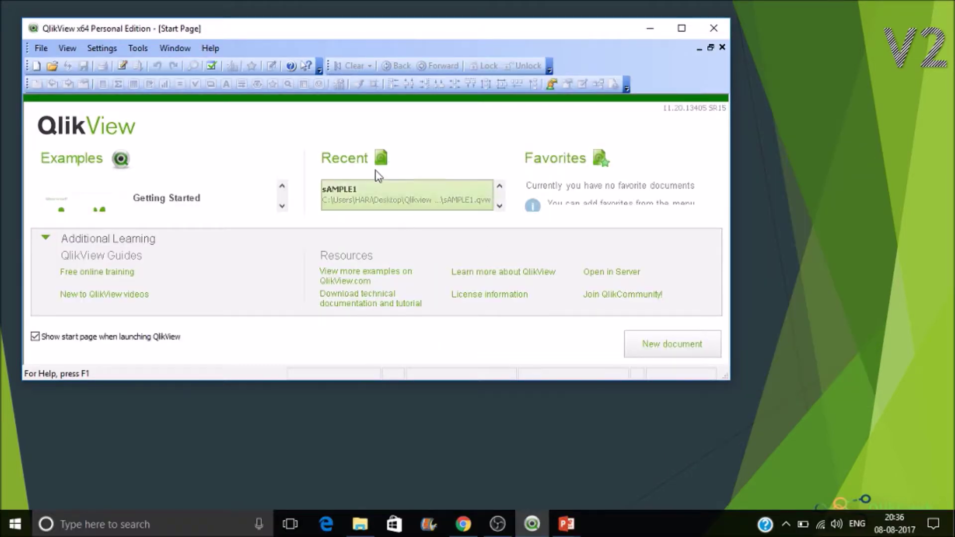
# Start a new document, skip the Getting Started Wizard, and save it as DBConn.qvw.
pyautogui.click(36, 66)
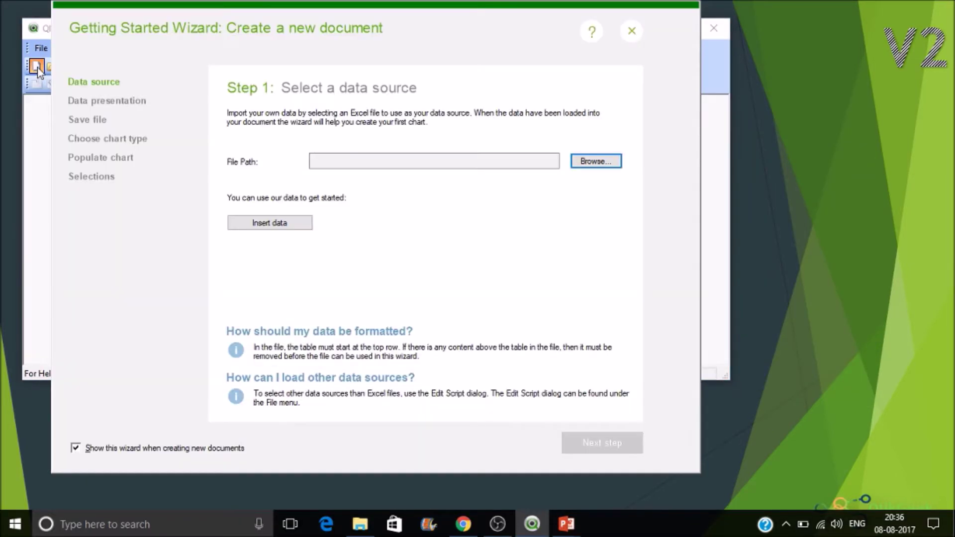
pyautogui.click(631, 32)
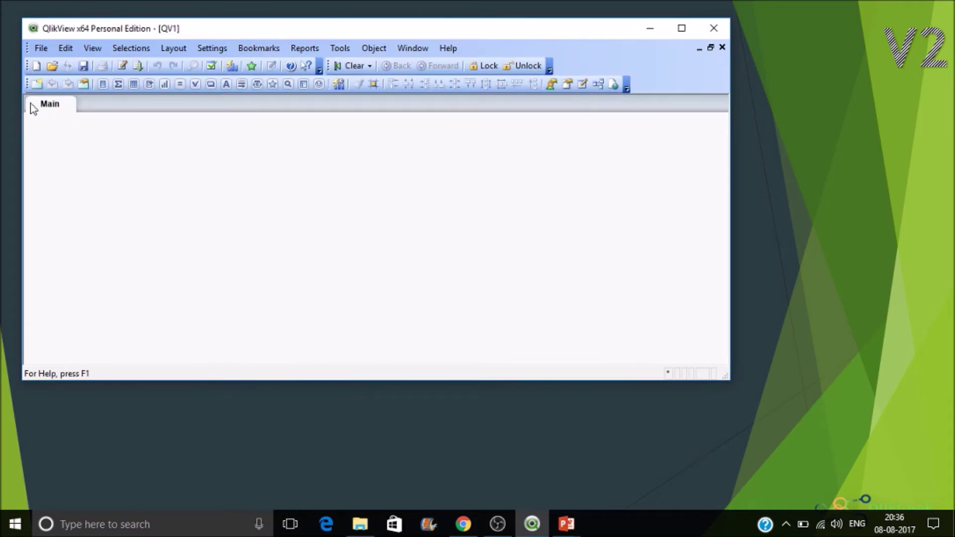
pyautogui.click(83, 66)
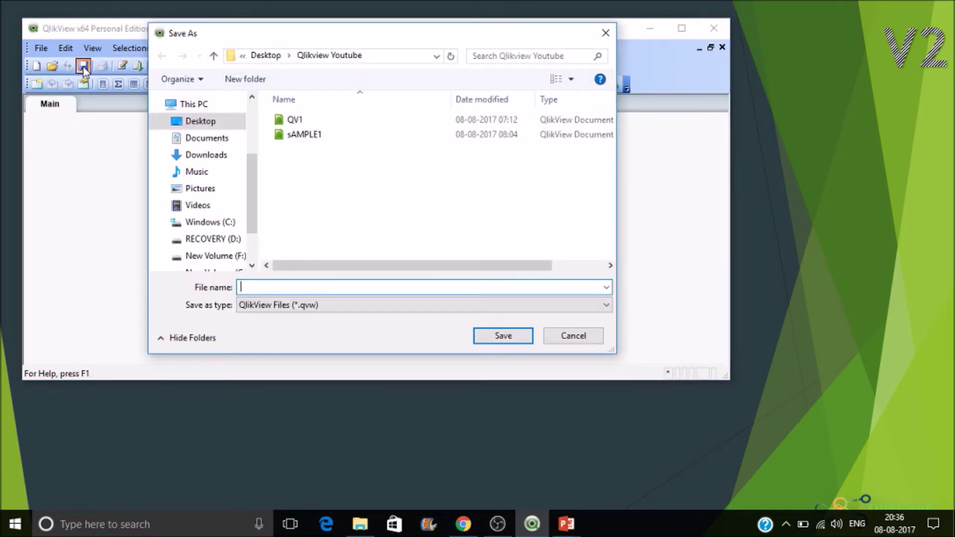
pyautogui.write('DBConn')
pyautogui.click(488, 337)
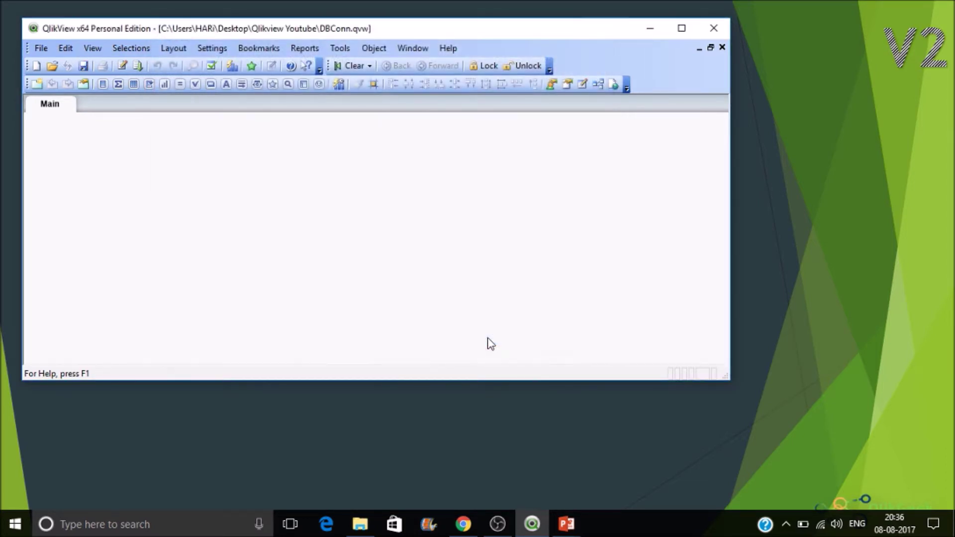
# Maximize QlikView and set the script's database connection type to OLE DB.
pyautogui.click(682, 28)
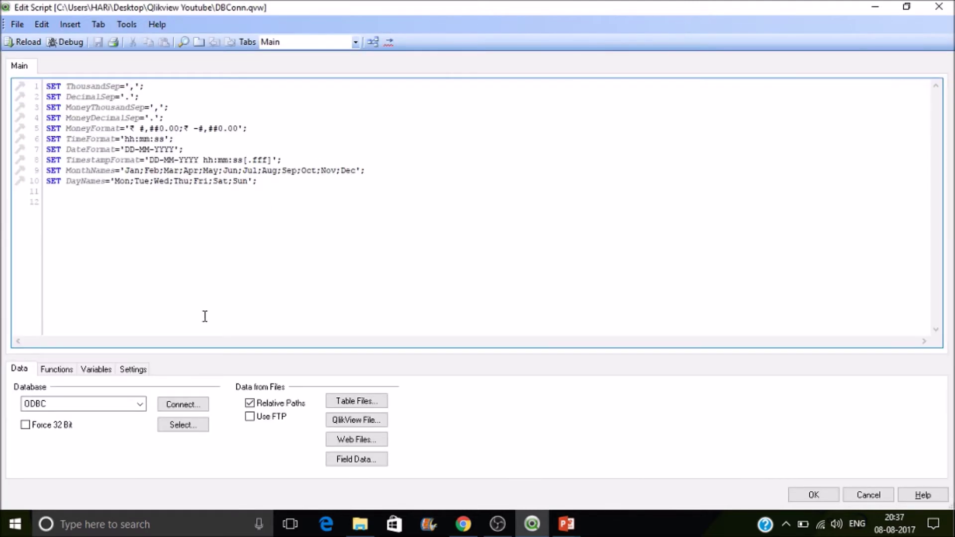
pyautogui.click(124, 405)
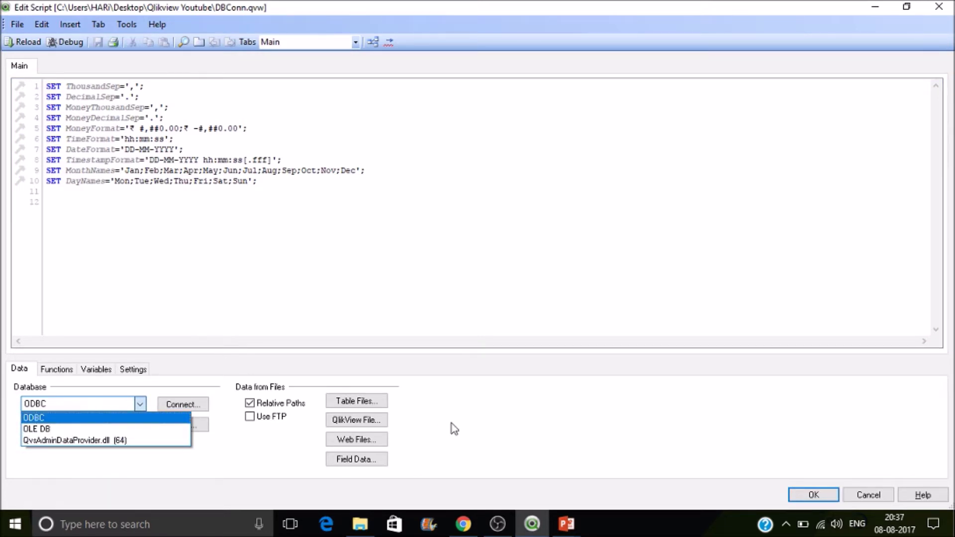
pyautogui.click(480, 423)
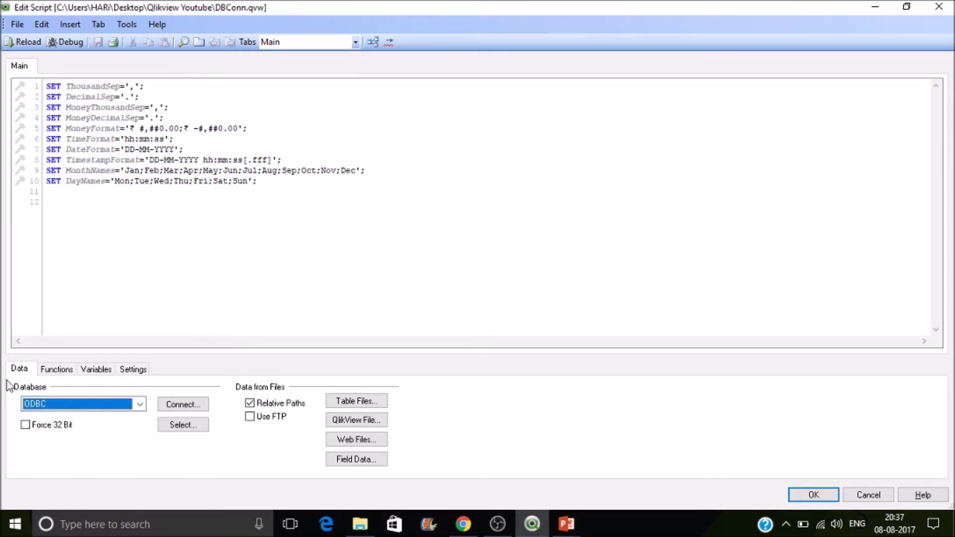
pyautogui.click(119, 405)
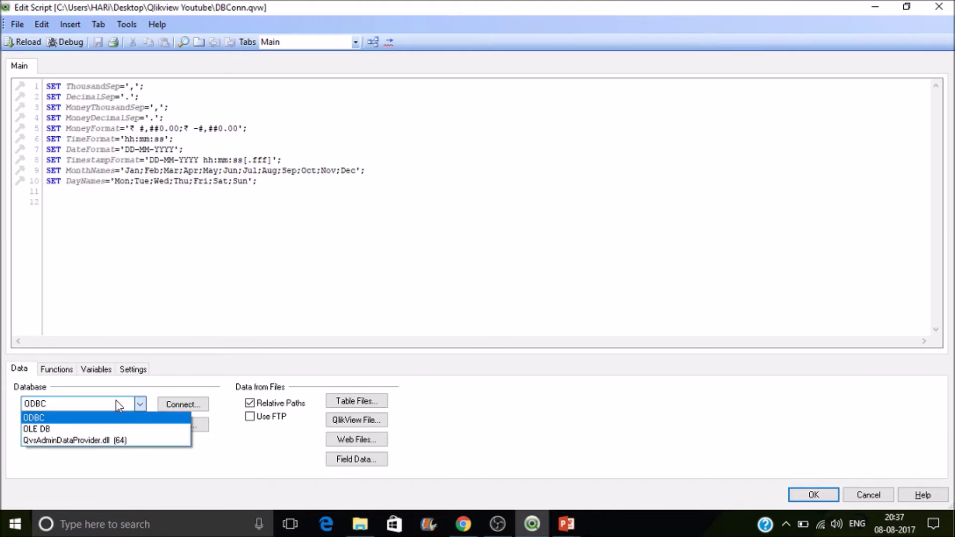
pyautogui.click(101, 430)
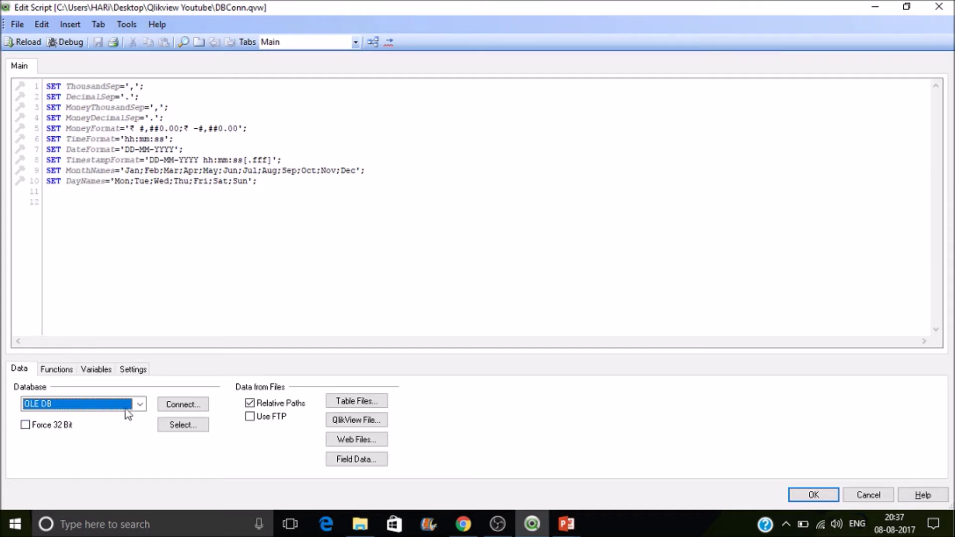
pyautogui.click(190, 405)
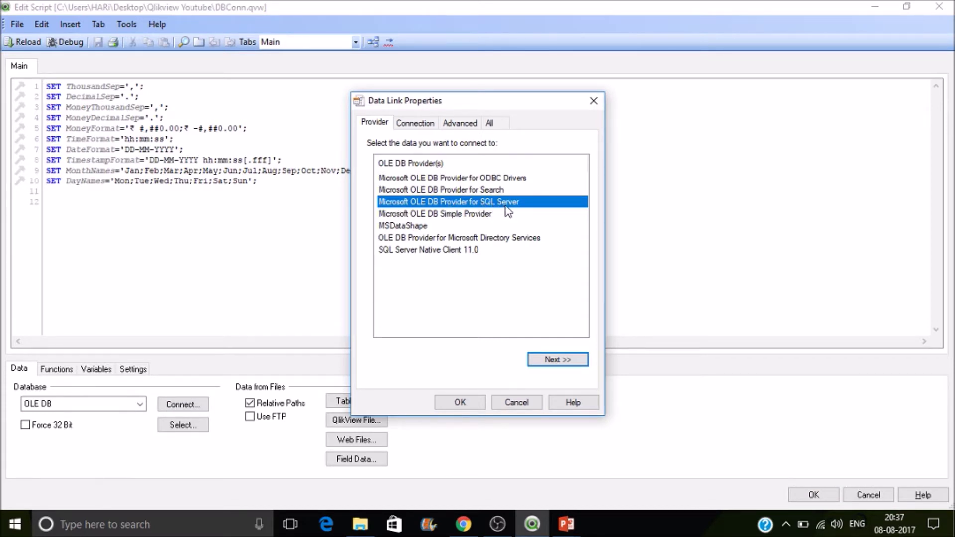
# Choose Microsoft OLE DB Provider for SQL Server and move on to its connection settings.
pyautogui.click(556, 360)
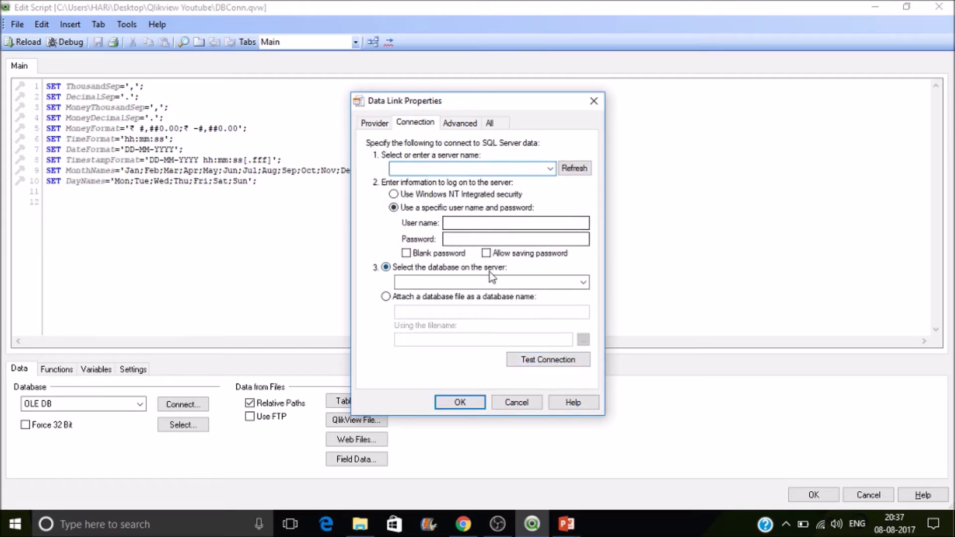
# Search Windows for 'sql' and launch SQL Server Management Studio to see the SQLEXPRESS server name.
pyautogui.click(191, 525)
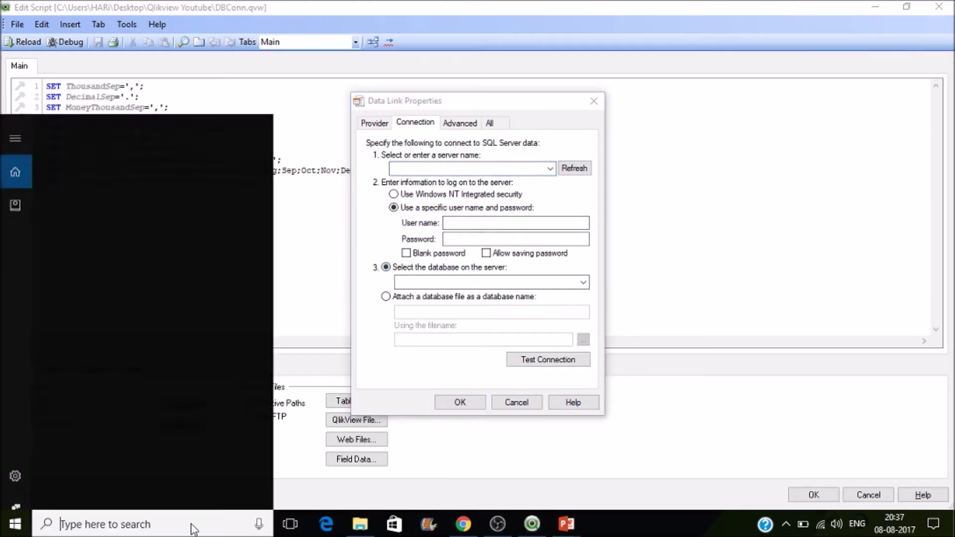
pyautogui.write('m')
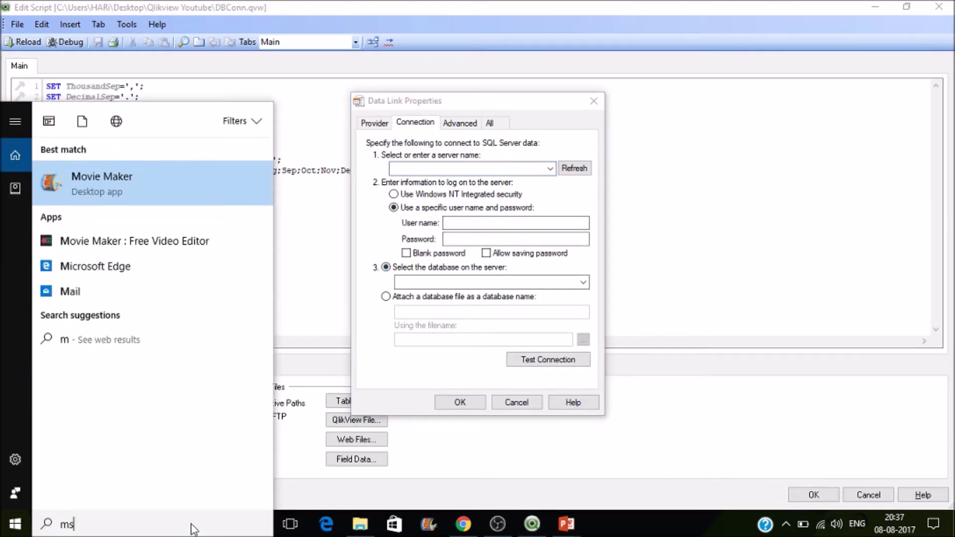
pyautogui.write('s')
pyautogui.press('BackSpace')
pyautogui.press('BackSpace')
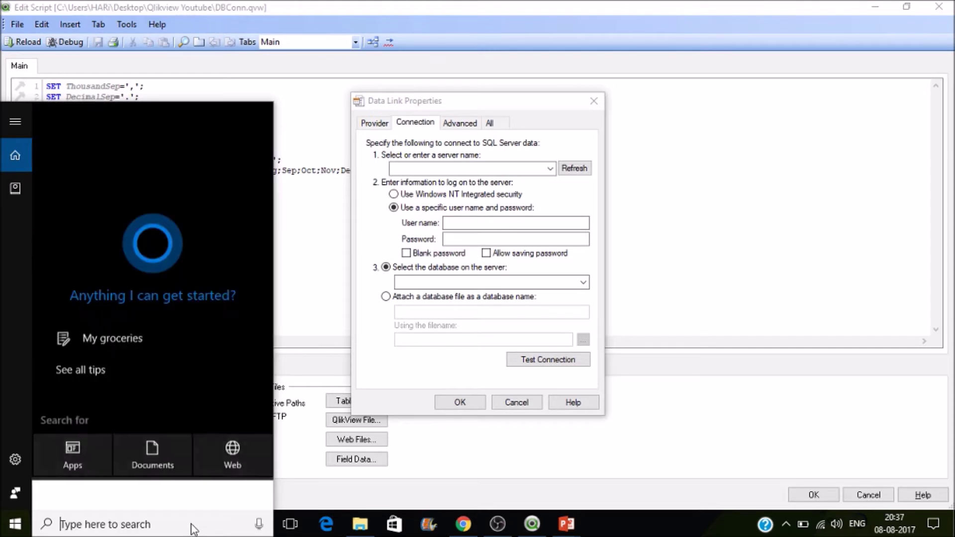
pyautogui.write('sql')
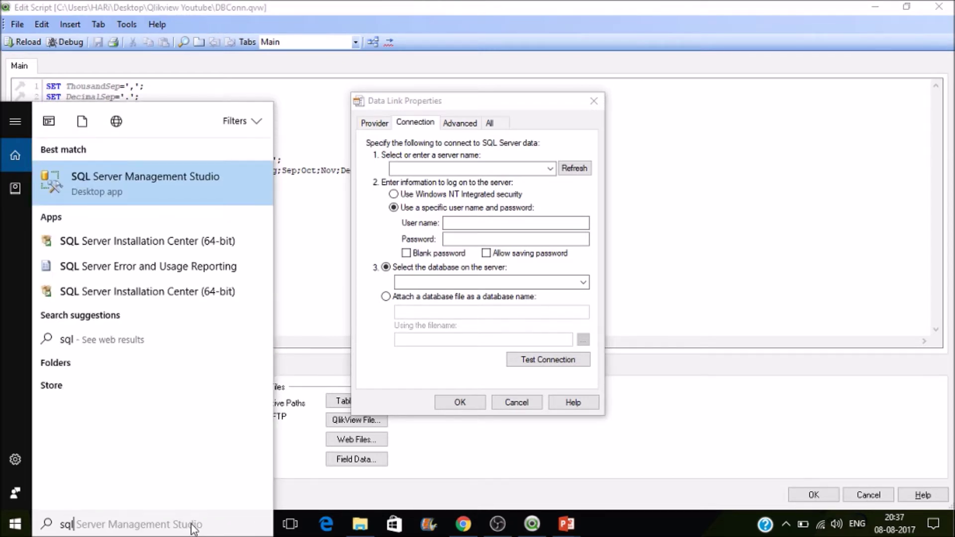
pyautogui.click(165, 175)
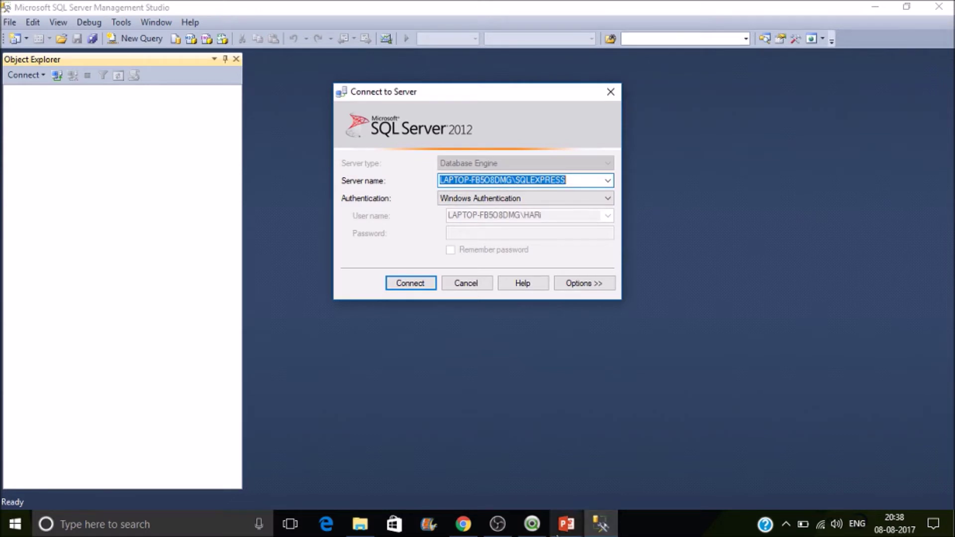
# Paste the SQLEXPRESS server name and select Windows NT integrated security.
pyautogui.click(534, 526)
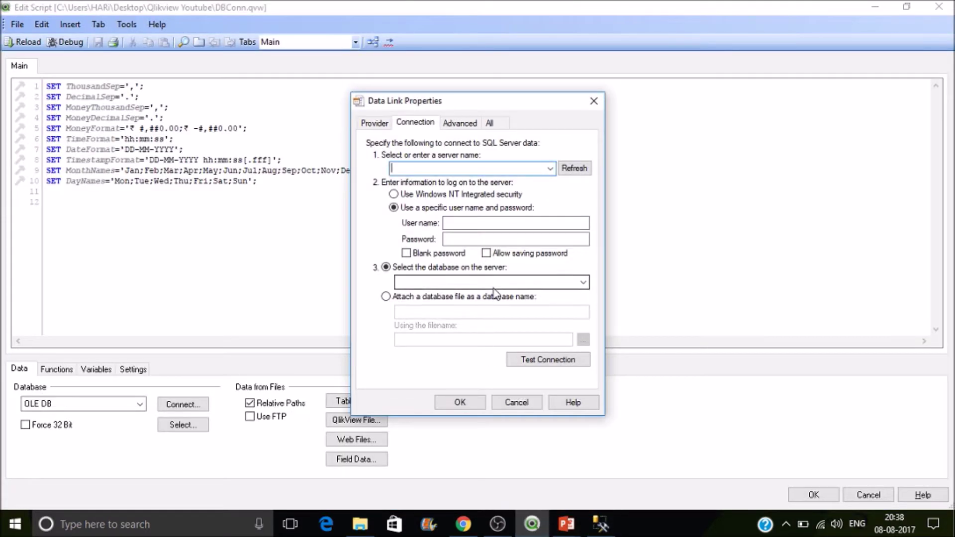
pyautogui.write('LAPTOP-FB5O8DMG\\SQLEXPRESS')
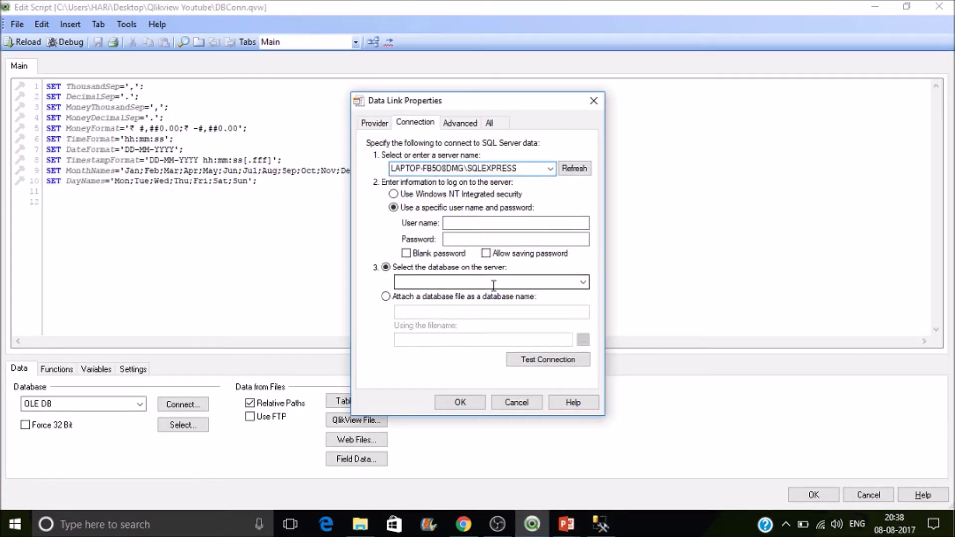
pyautogui.click(420, 197)
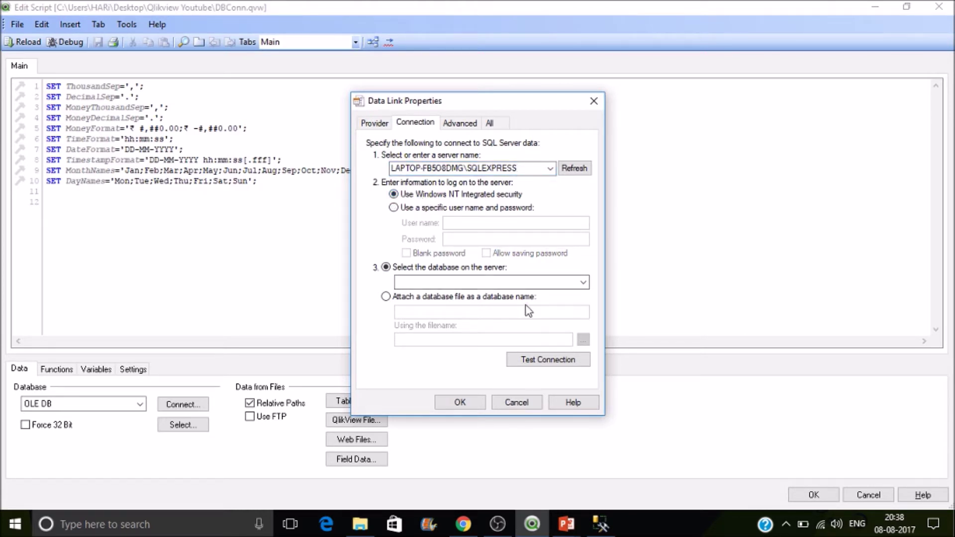
# Choose the campaign database, test the connection, and add the OLEDB CONNECT statement.
pyautogui.click(583, 283)
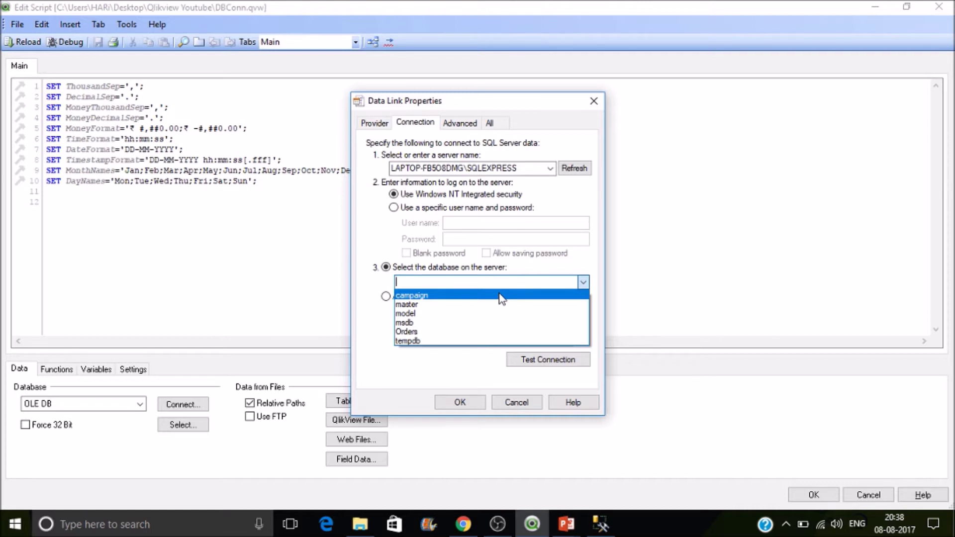
pyautogui.click(502, 297)
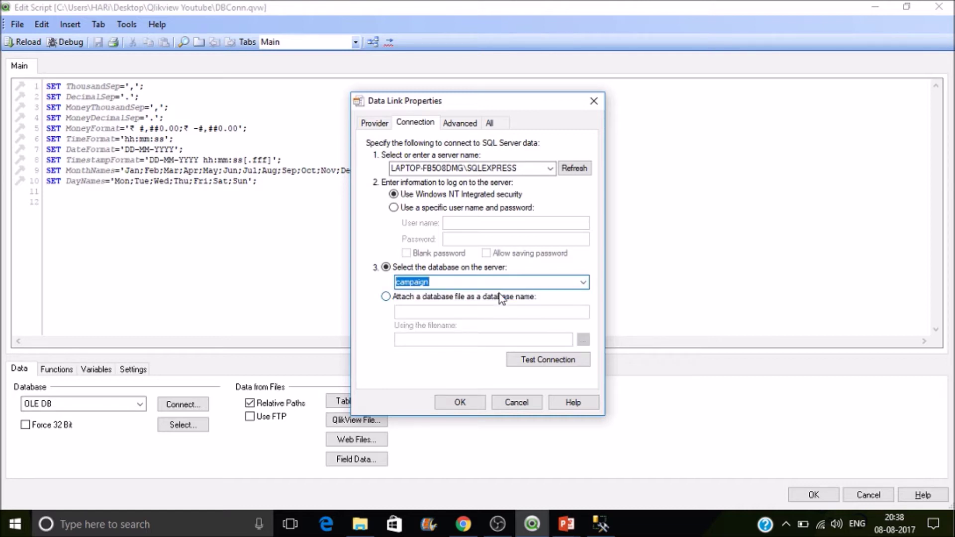
pyautogui.click(553, 360)
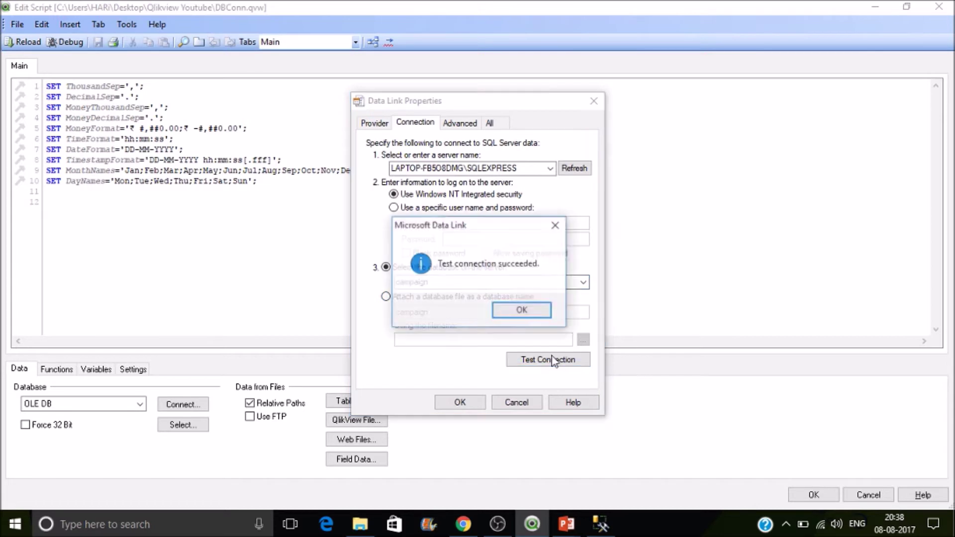
pyautogui.click(527, 310)
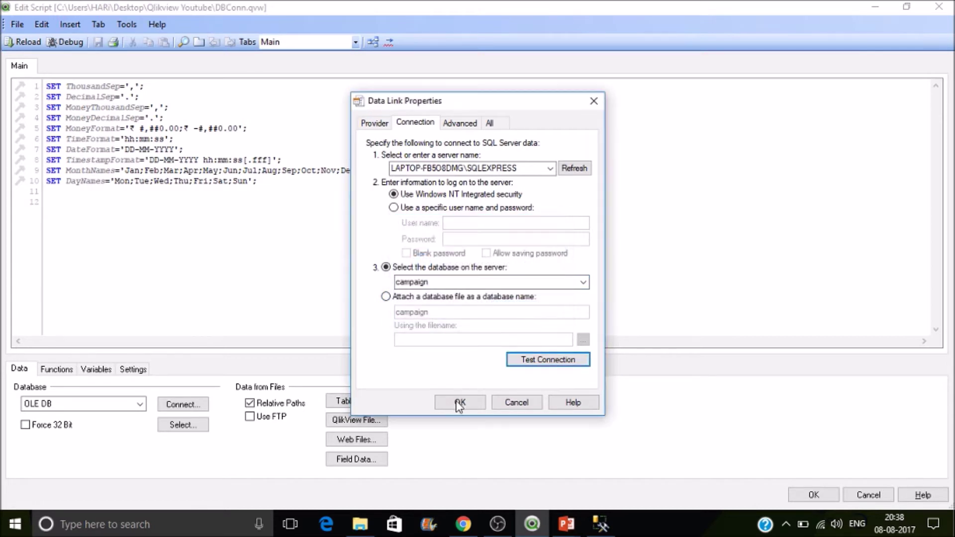
pyautogui.click(459, 403)
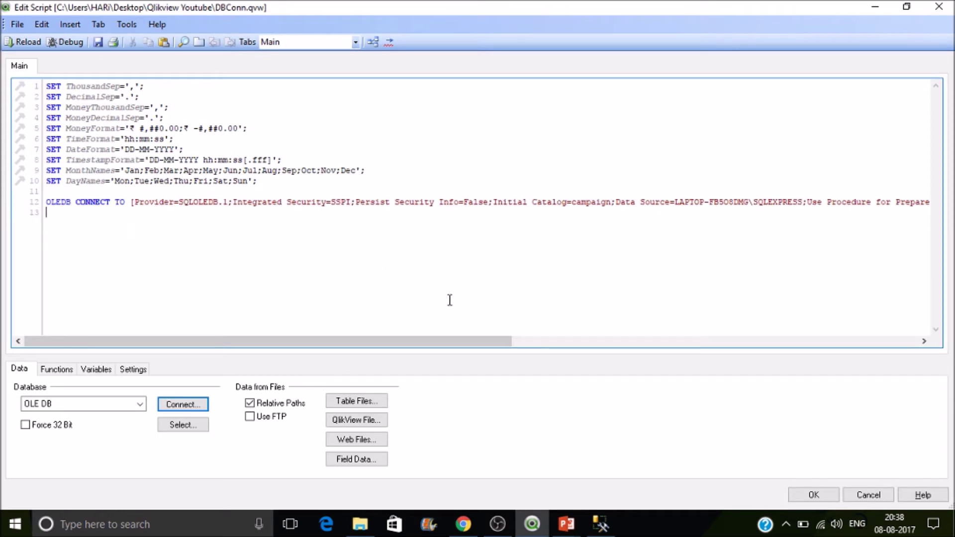
pyautogui.moveTo(478, 342); pyautogui.dragTo(165, 356)
pyautogui.click(193, 430)
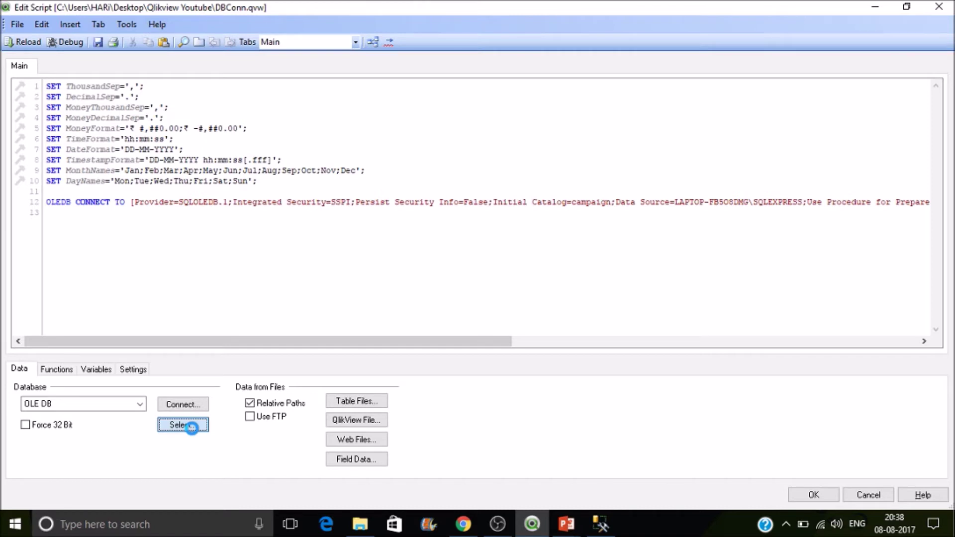
pyautogui.click(192, 428)
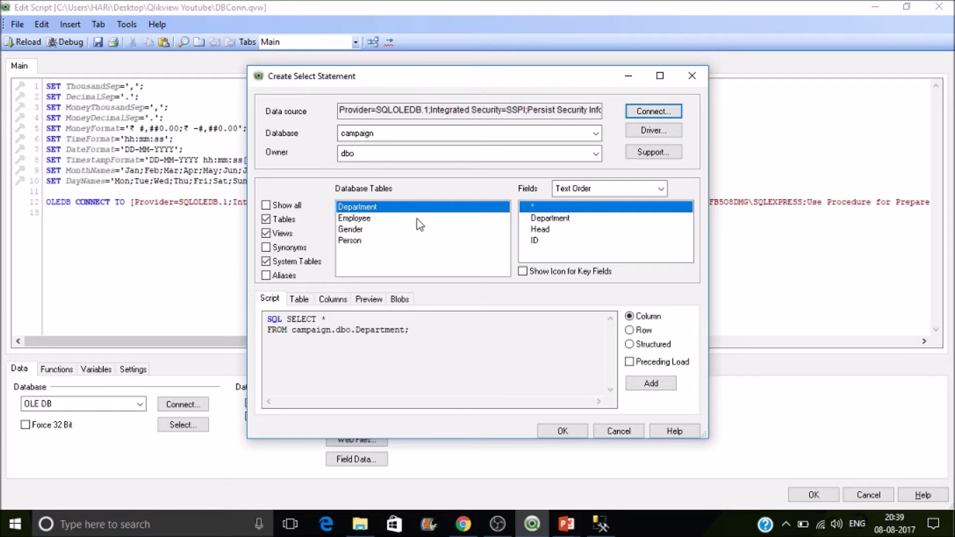
# Select all (*) fields of the Department table and add a Preceding Load of ID, Department and Head.
pyautogui.click(543, 221)
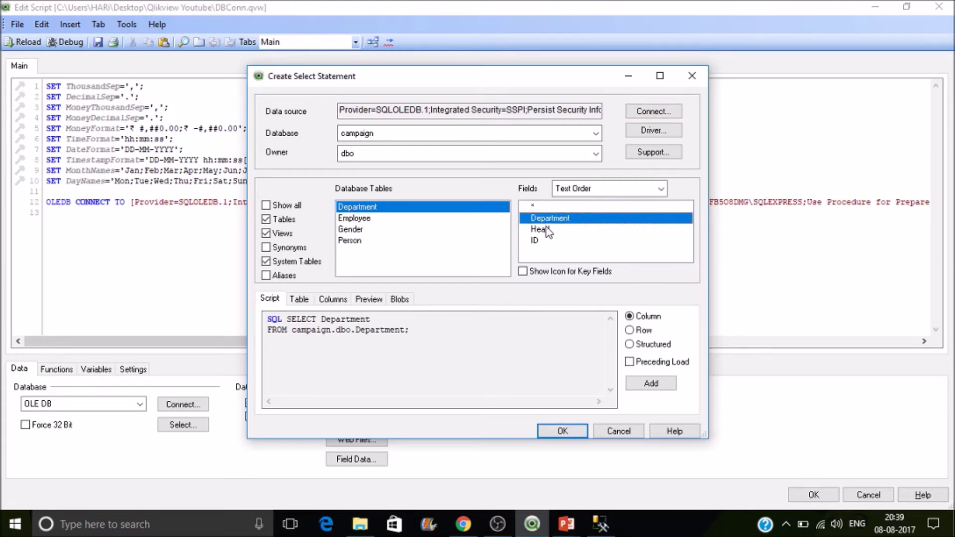
pyautogui.keyDown('ctrl'); pyautogui.click(546, 230); pyautogui.keyUp('ctrl')
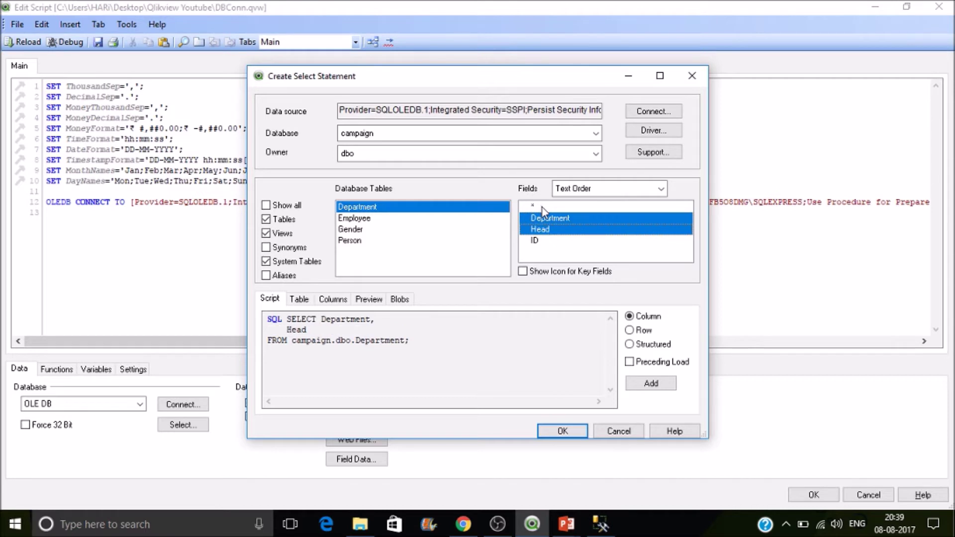
pyautogui.click(542, 207)
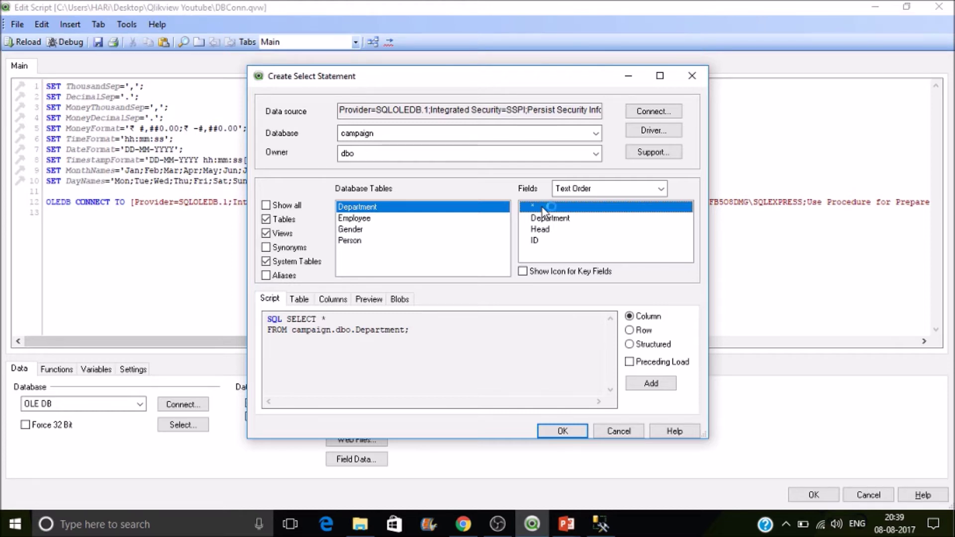
pyautogui.click(630, 363)
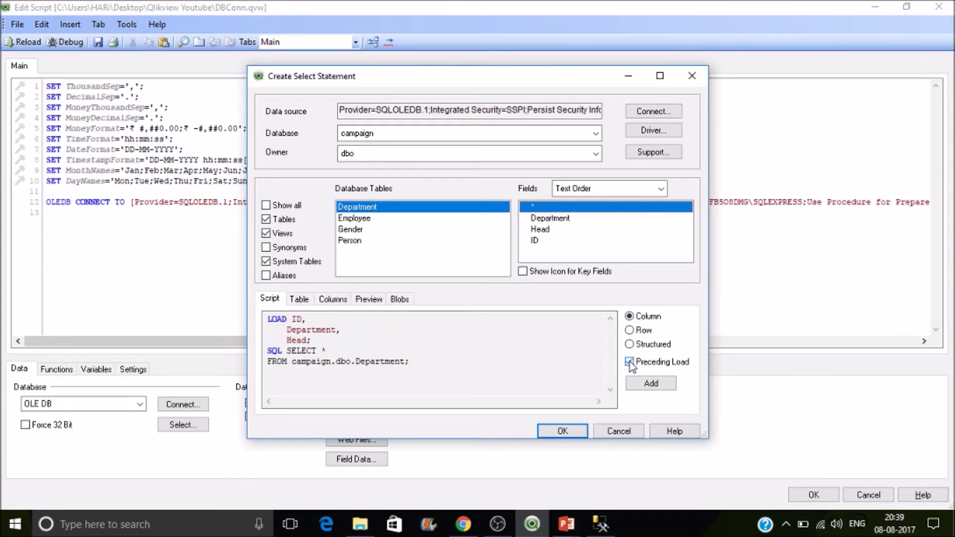
# Turn Preceding Load off, try Structured, then return to Column format for plain SQL SELECT *.
pyautogui.click(630, 362)
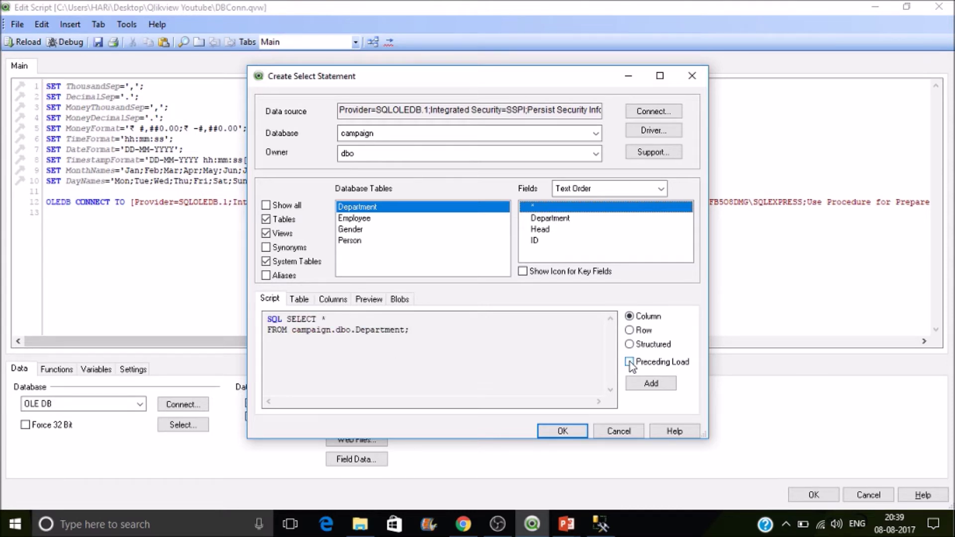
pyautogui.click(630, 362)
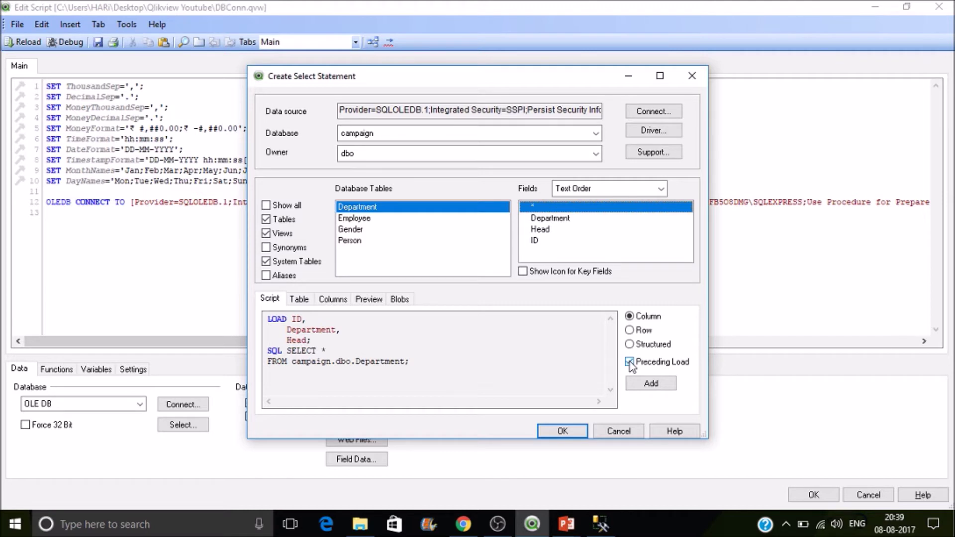
pyautogui.click(630, 362)
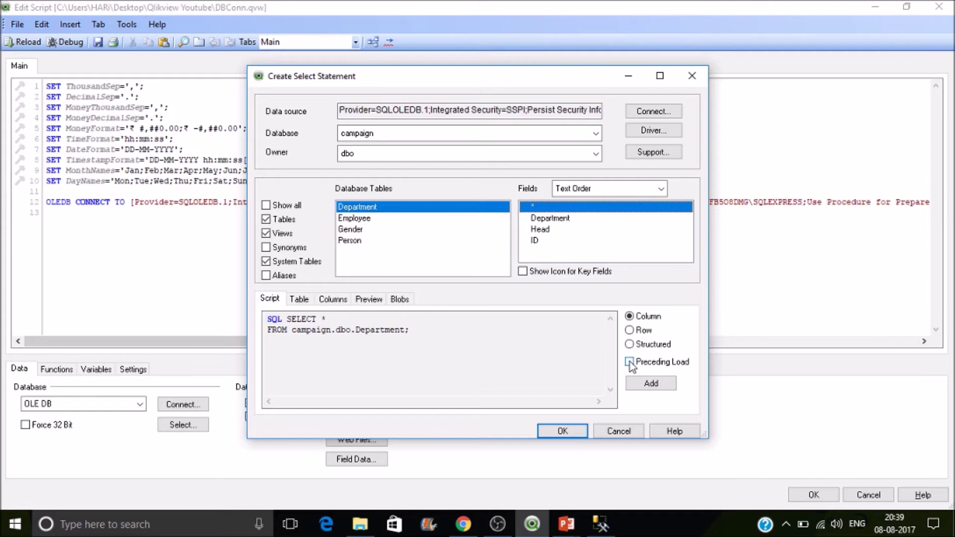
pyautogui.click(639, 344)
pyautogui.click(641, 320)
pyautogui.click(300, 300)
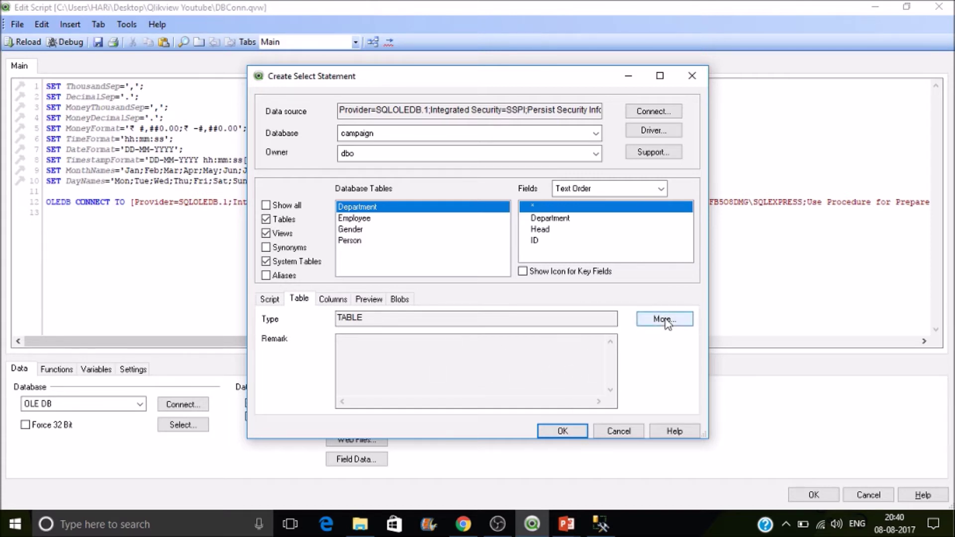
# Inspect the Department table's Columns, Preview and Blobs tabs, then return to the Script tab.
pyautogui.click(336, 304)
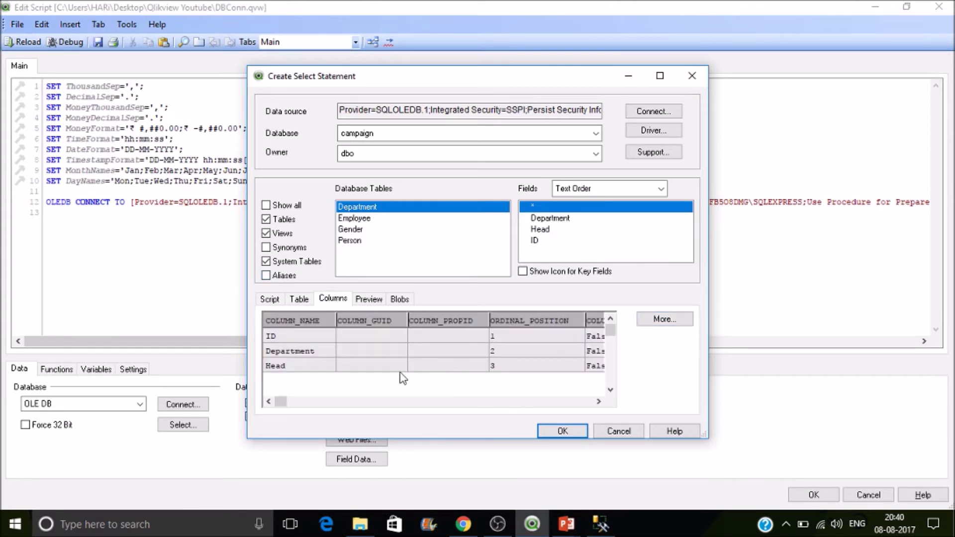
pyautogui.click(372, 302)
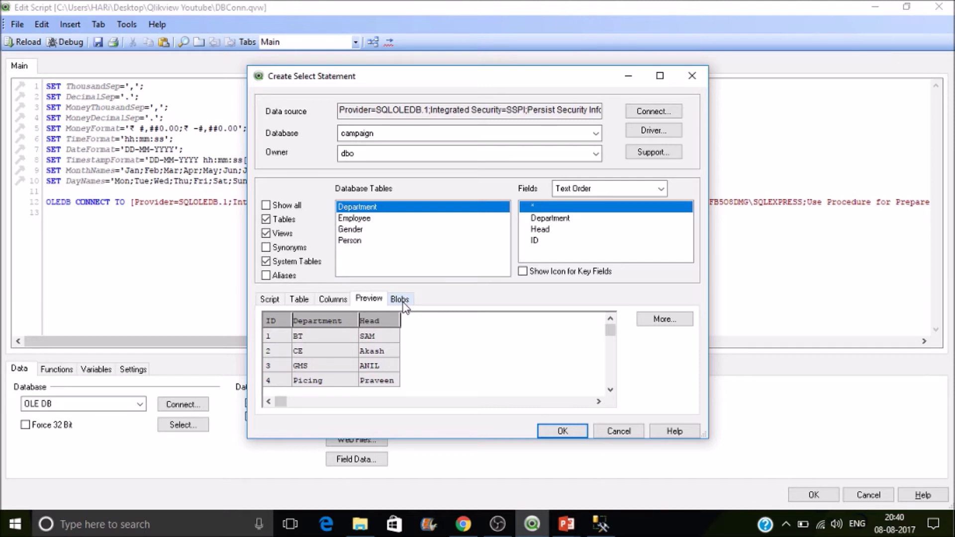
pyautogui.click(403, 304)
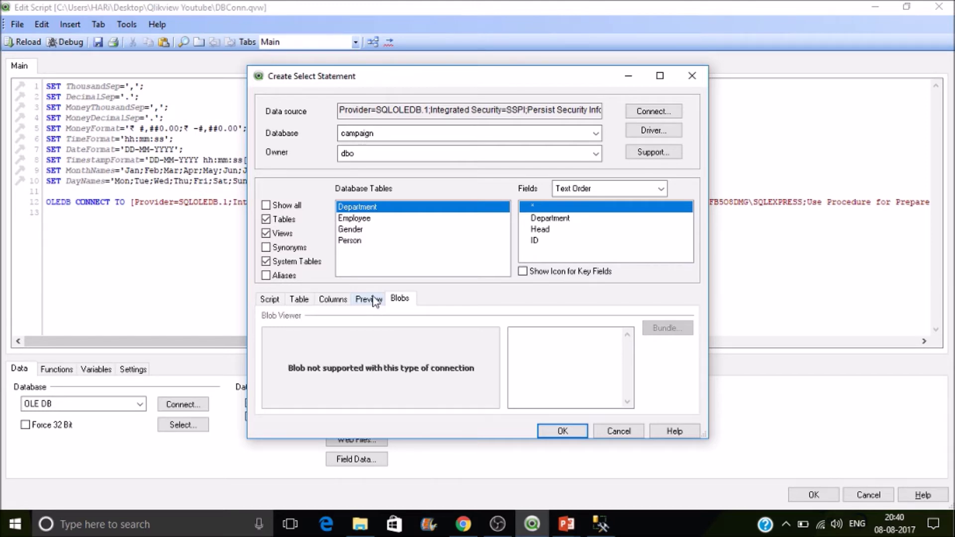
pyautogui.click(372, 301)
pyautogui.click(397, 301)
pyautogui.click(270, 300)
# Insert the statement, reload, and add all Department fields as list boxes on the Main sheet.
pyautogui.click(562, 431)
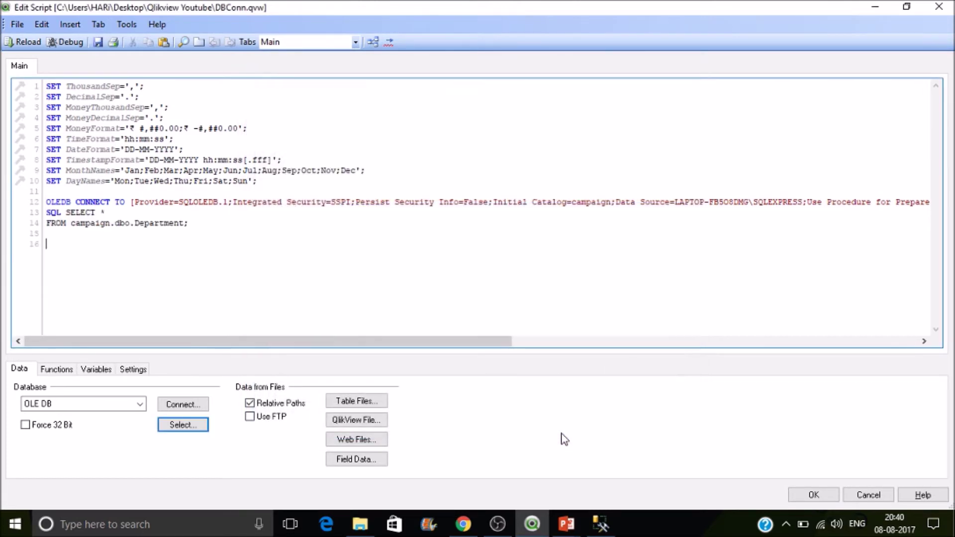
pyautogui.click(22, 47)
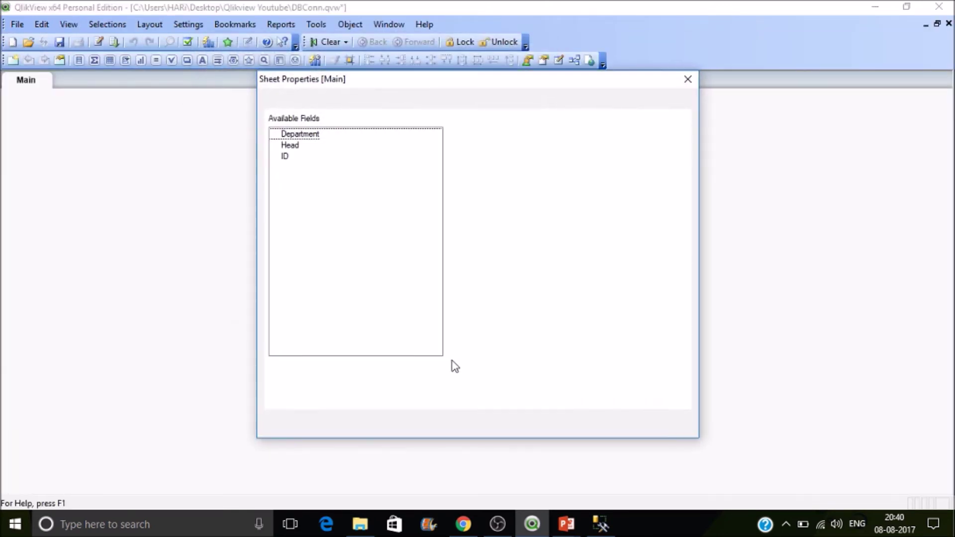
pyautogui.click(475, 171)
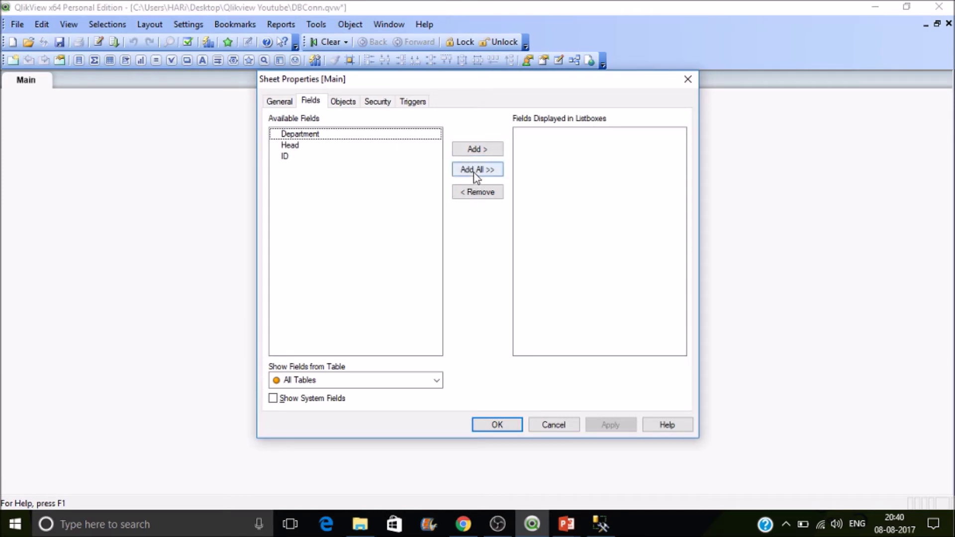
pyautogui.click(500, 425)
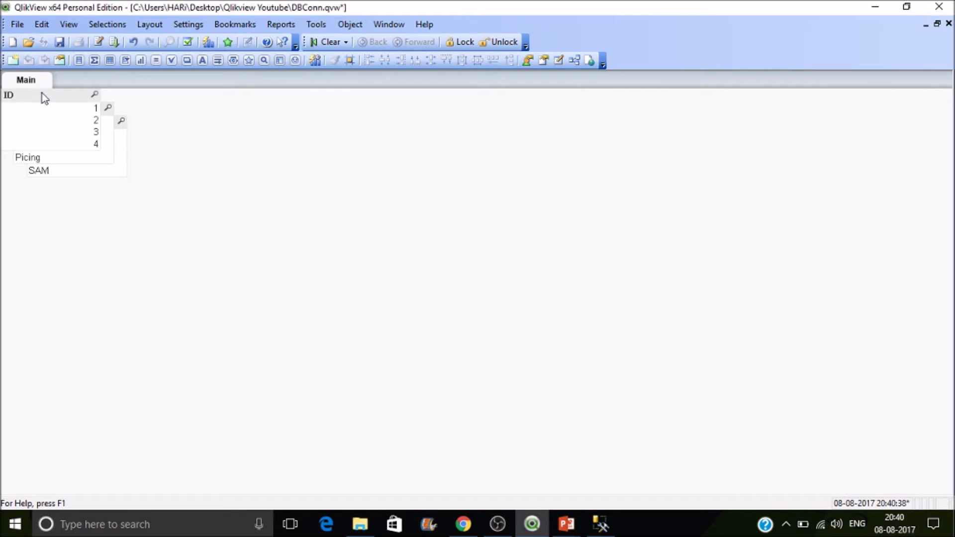
# Separate the ID and Department list boxes from Head and check the data model in the Table Viewer.
pyautogui.moveTo(41, 93); pyautogui.dragTo(252, 204)
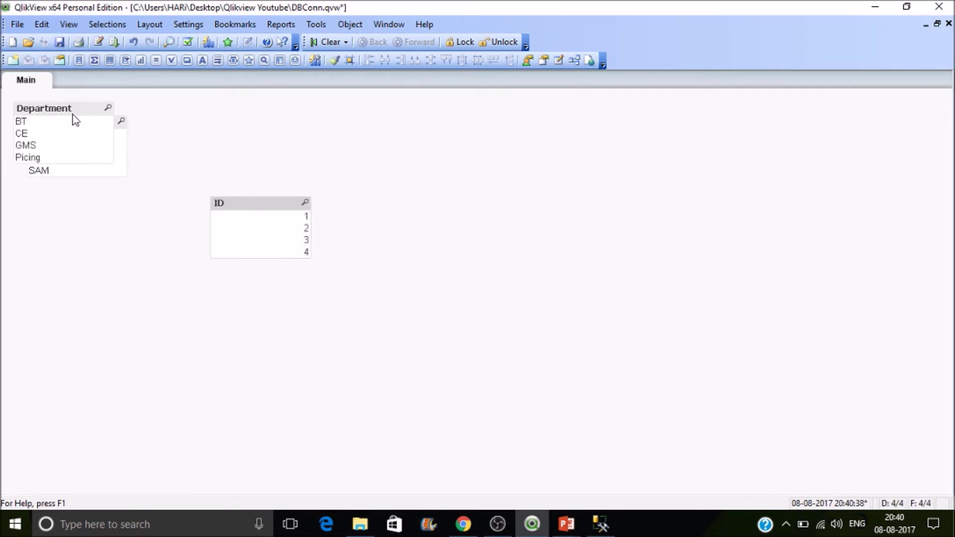
pyautogui.moveTo(73, 115); pyautogui.dragTo(279, 161)
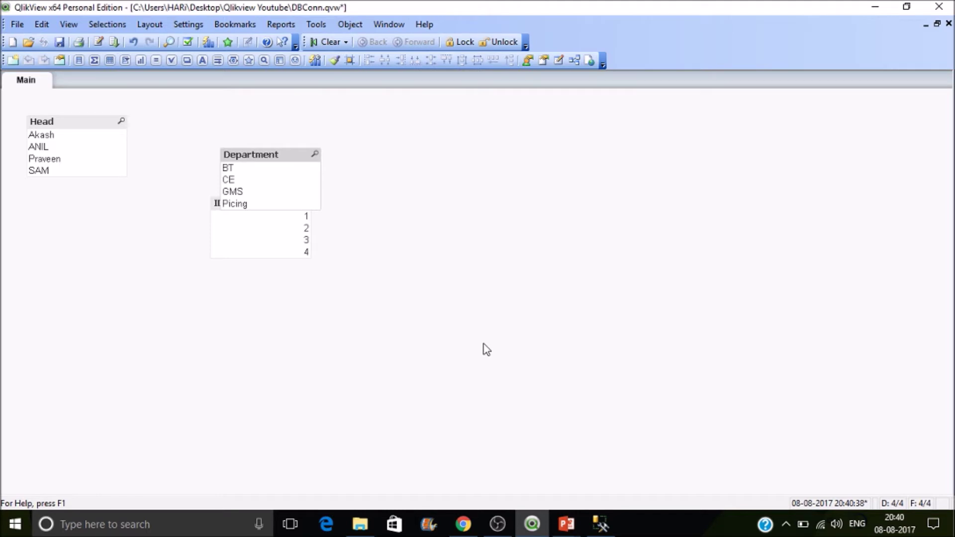
pyautogui.hotkey('ctrl', 't')
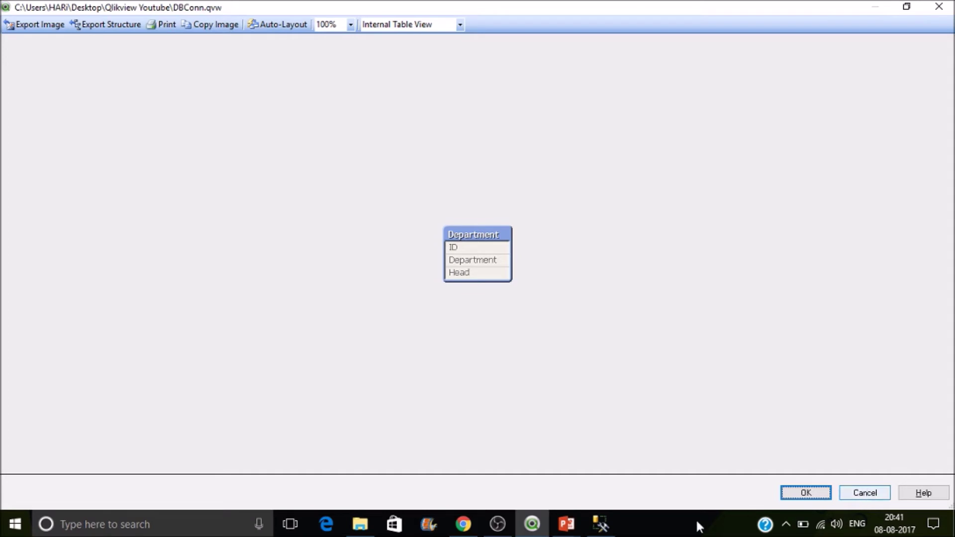
pyautogui.click(815, 490)
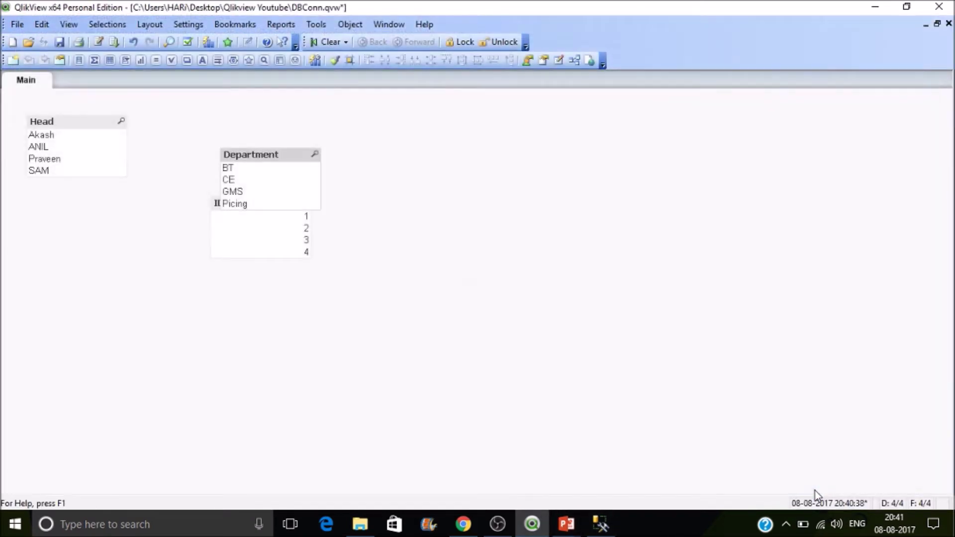
# In the DBConn load script, add a blank line before the Department SQL SELECT statement.
pyautogui.hotkey('ctrl', 'e')
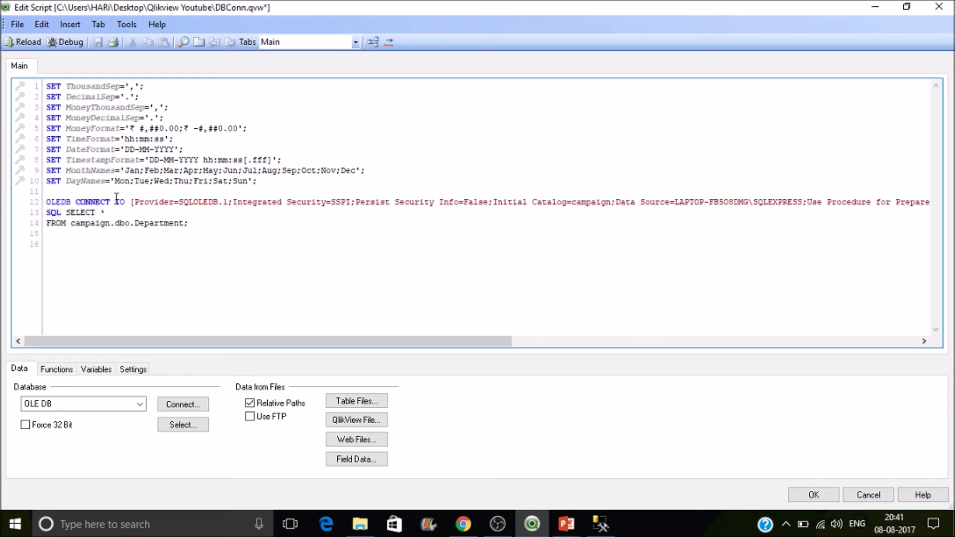
pyautogui.click(48, 213)
pyautogui.press('Return')
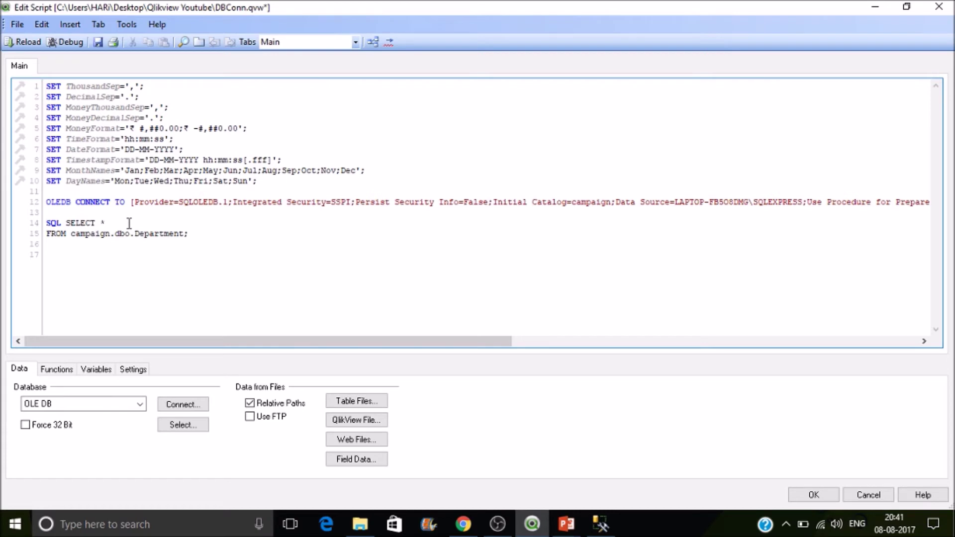
pyautogui.doubleClick(56, 222)
pyautogui.click(58, 224)
# Try starting a DISCONNECT statement on the script's last line, then back it out.
pyautogui.click(89, 268)
pyautogui.write('di')
pyautogui.press('Down')
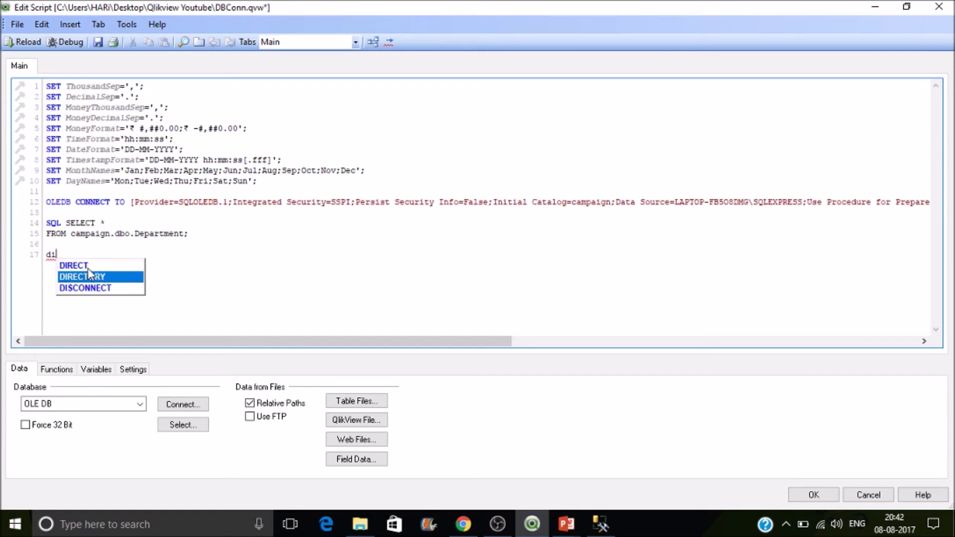
pyautogui.press('Down')
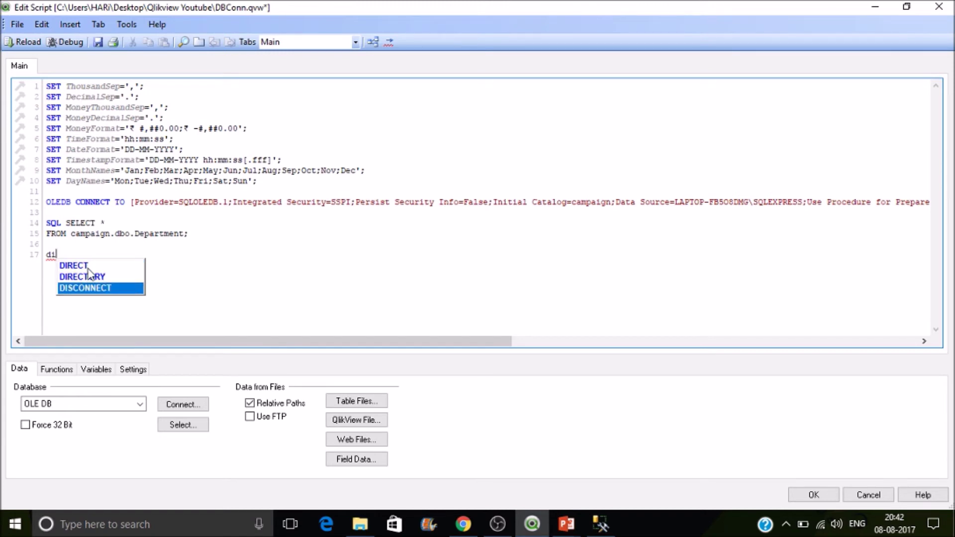
pyautogui.press('BackSpace')
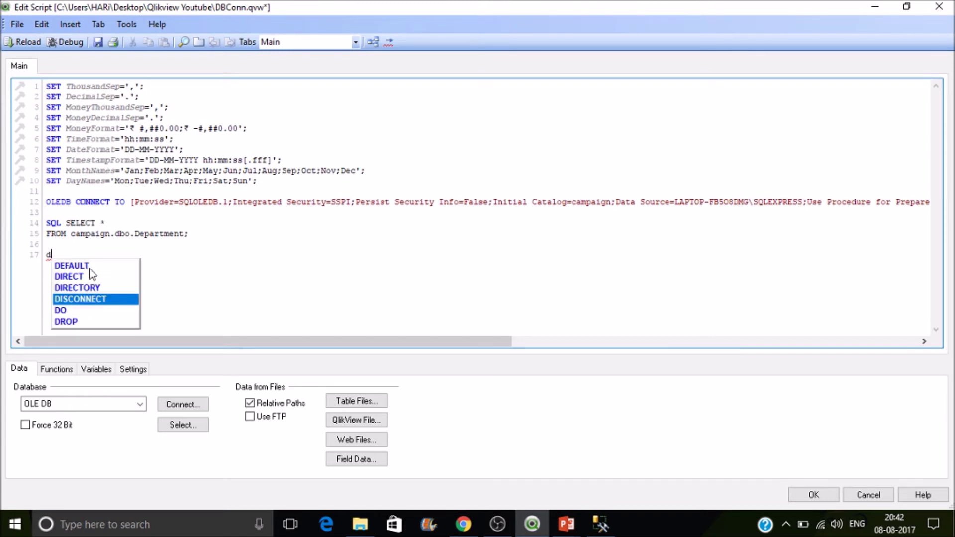
# Delete the OLEDB CONNECT and Department SELECT lines, leaving only the ten SET lines.
pyautogui.moveTo(232, 261); pyautogui.dragTo(48, 192)
pyautogui.press('Delete')
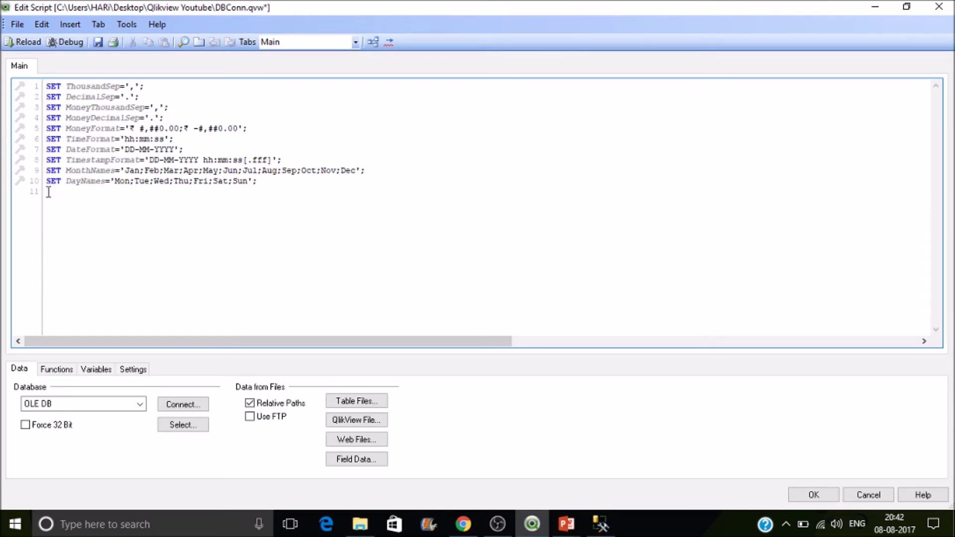
pyautogui.click(116, 530)
# Search Start for ODBC and launch ODBC Data Sources (64-bit).
pyautogui.write('o')
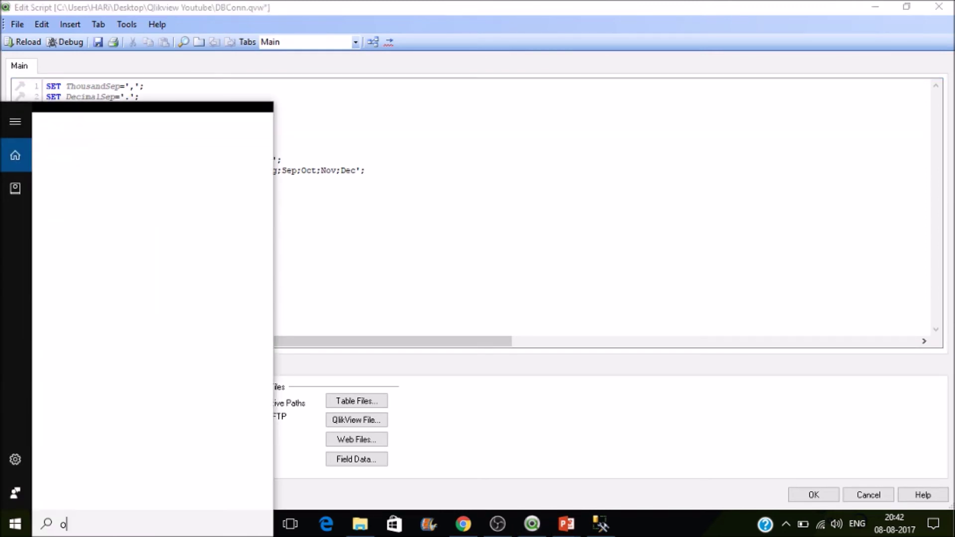
pyautogui.write('deb')
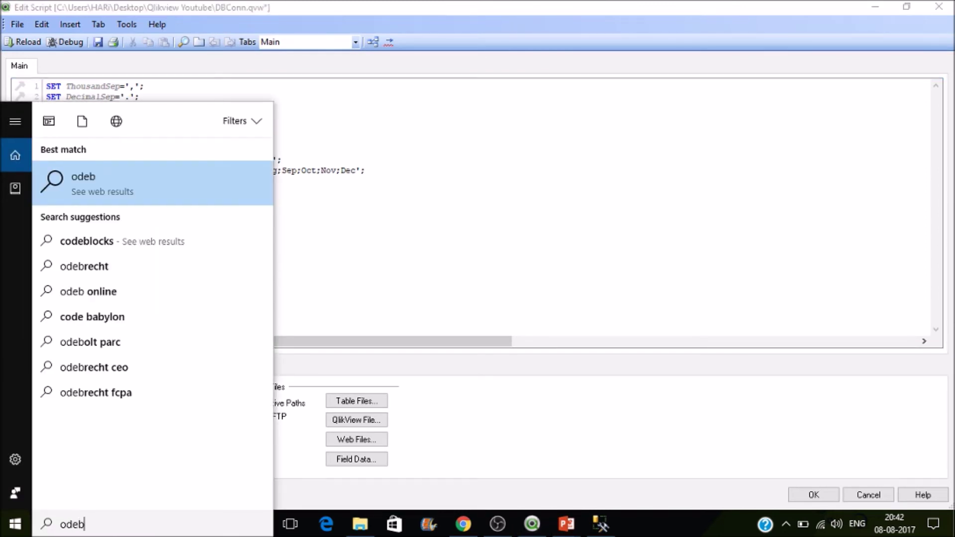
pyautogui.press('BackSpace')
pyautogui.press('BackSpace')
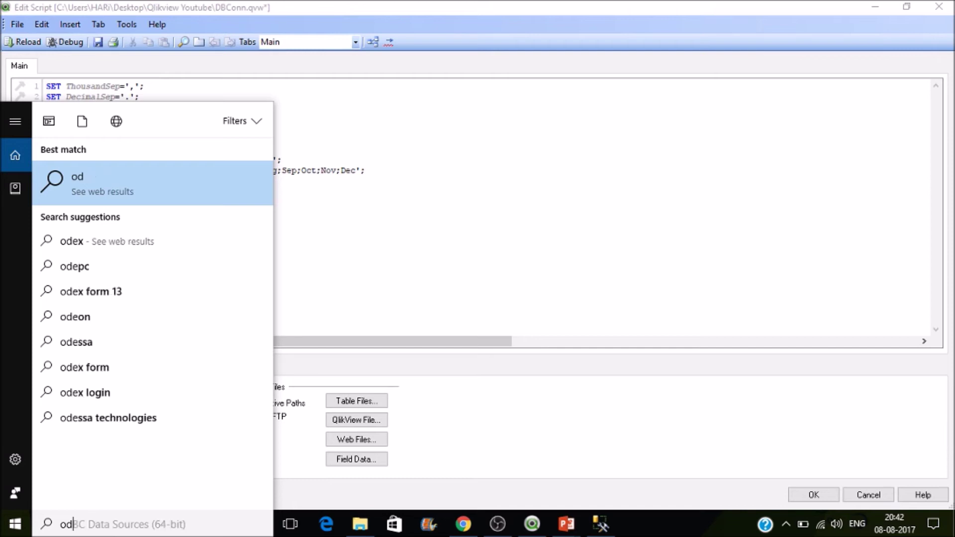
pyautogui.write('bc')
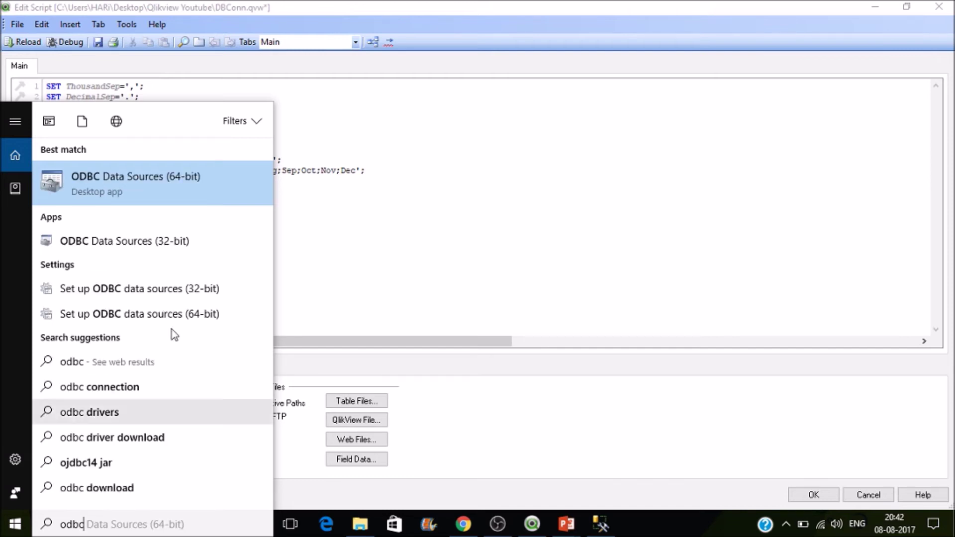
pyautogui.click(171, 197)
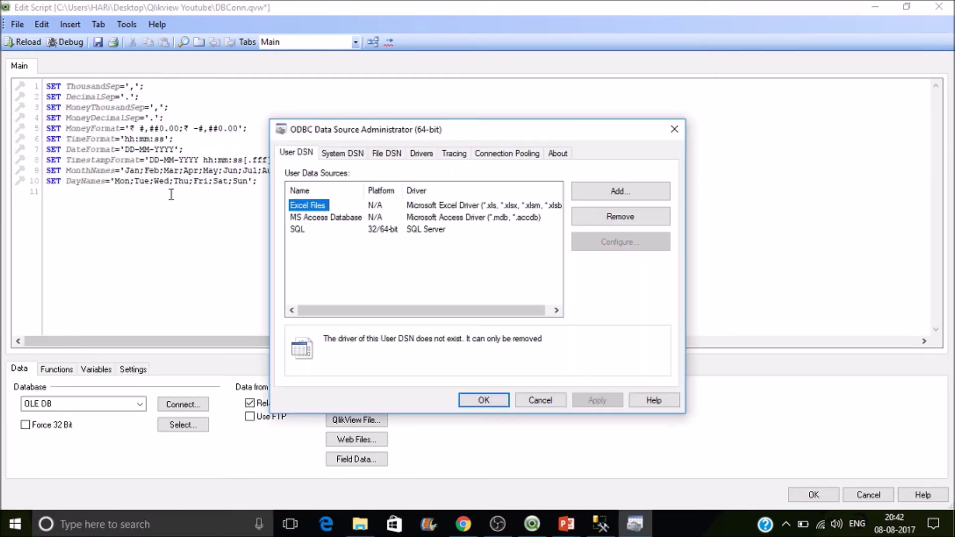
# Remove the old SQL user data source, confirming the deletion.
pyautogui.click(329, 233)
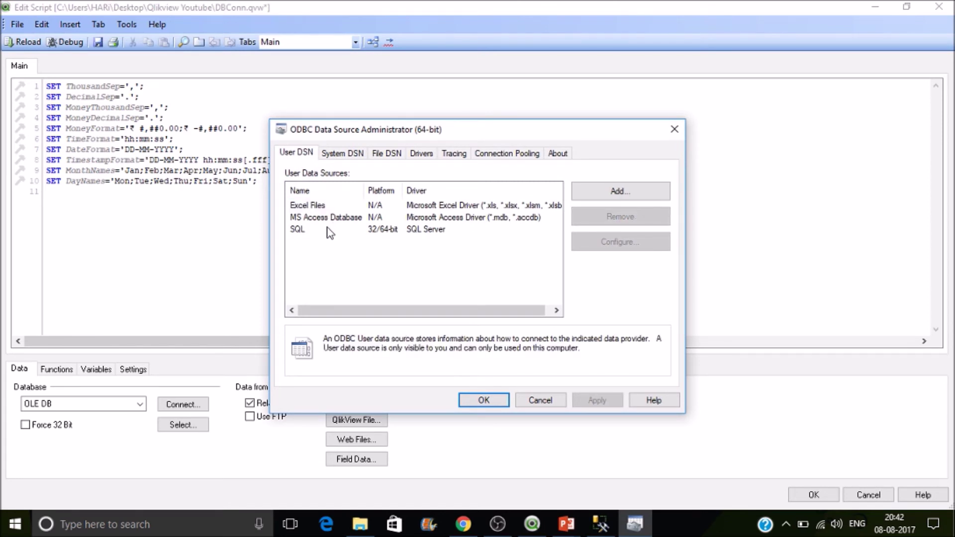
pyautogui.click(300, 232)
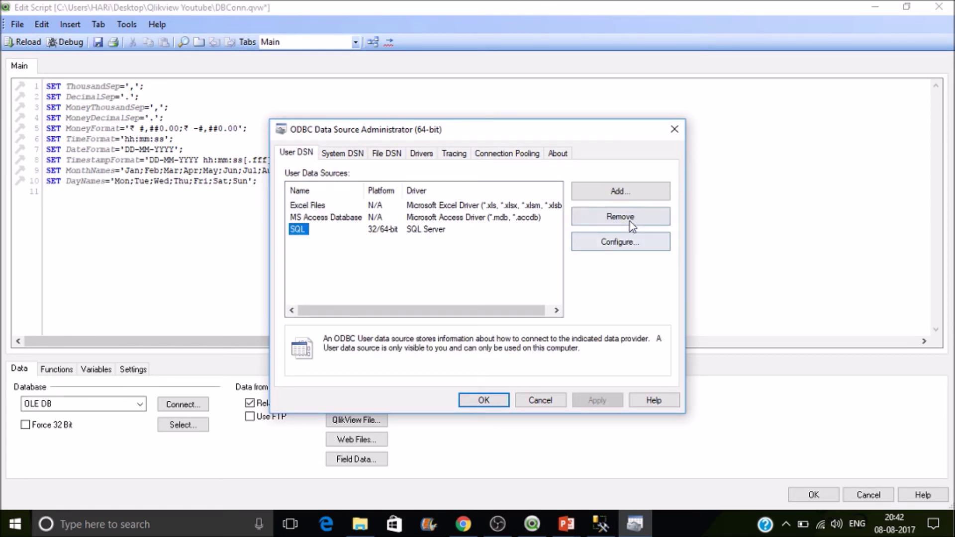
pyautogui.click(631, 226)
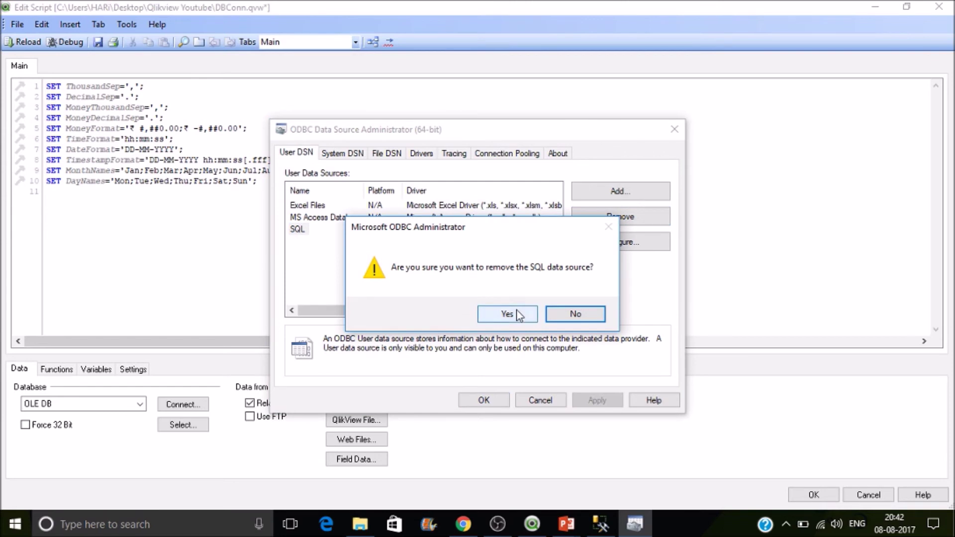
pyautogui.click(519, 316)
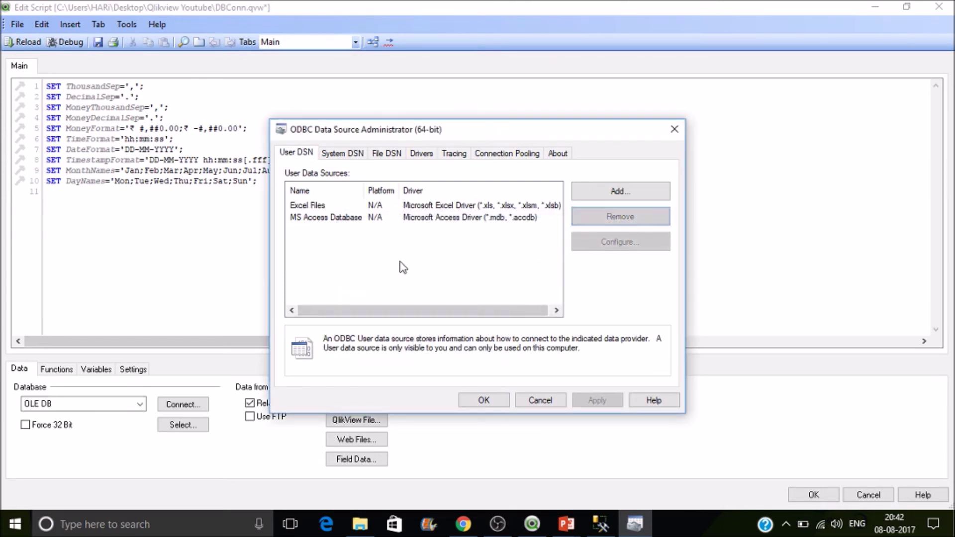
# Add a new SQL Server driver user data source named MYSQLSERVER.
pyautogui.click(606, 197)
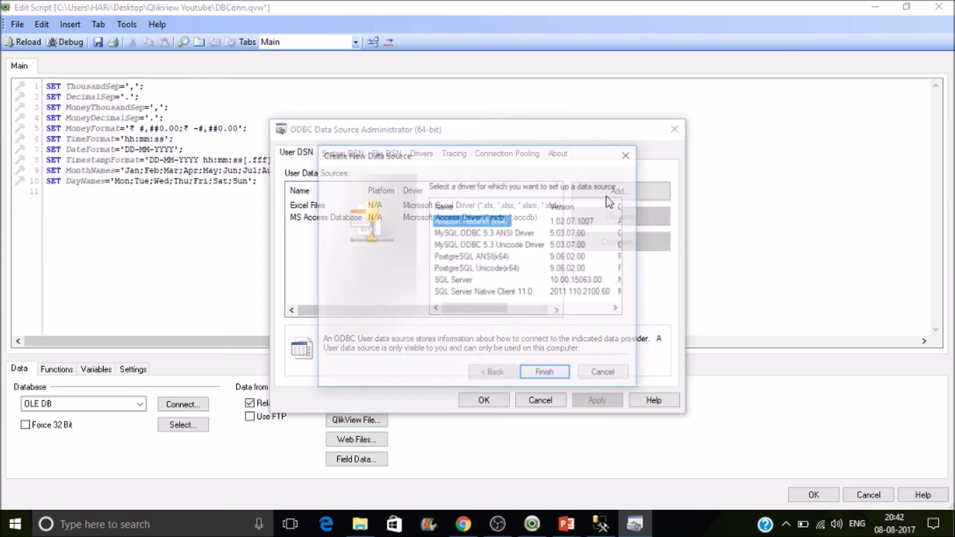
pyautogui.click(465, 282)
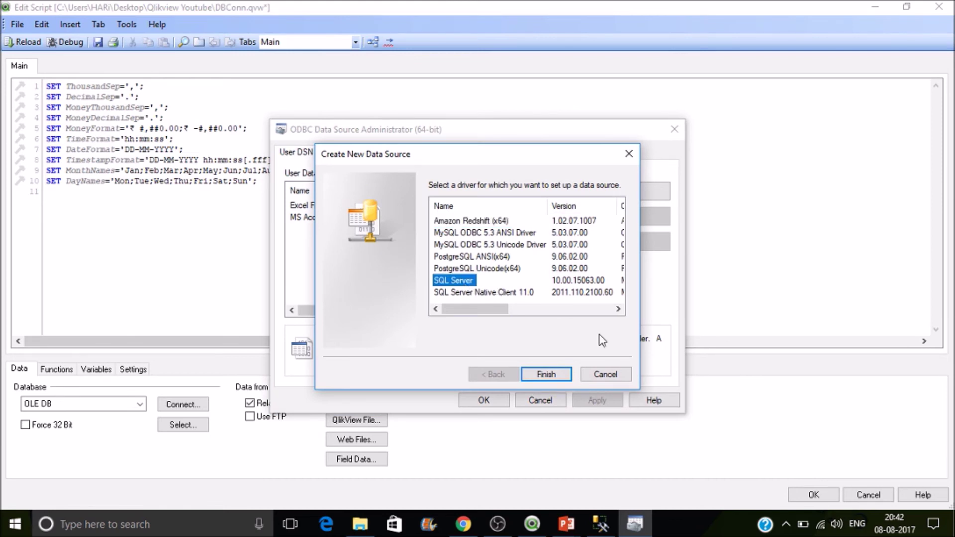
pyautogui.click(563, 378)
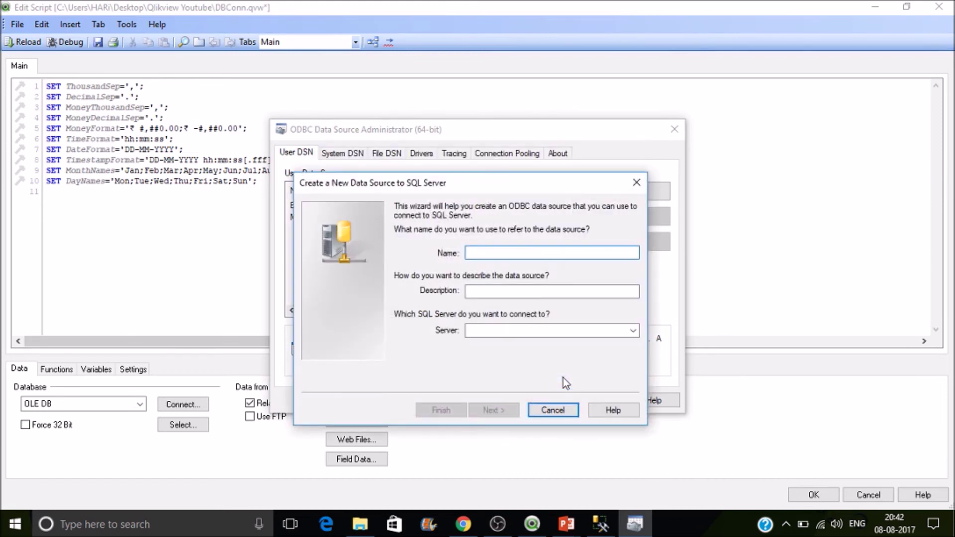
pyautogui.write('MY')
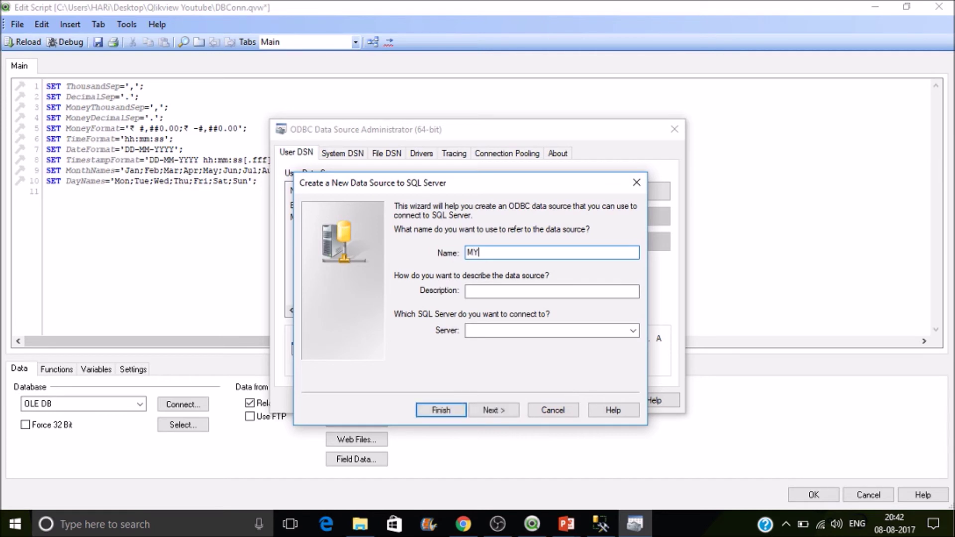
pyautogui.write('SQLSERVER')
# Paste the local SQLEXPRESS server name copied from SSMS into the Server field and continue.
pyautogui.click(531, 330)
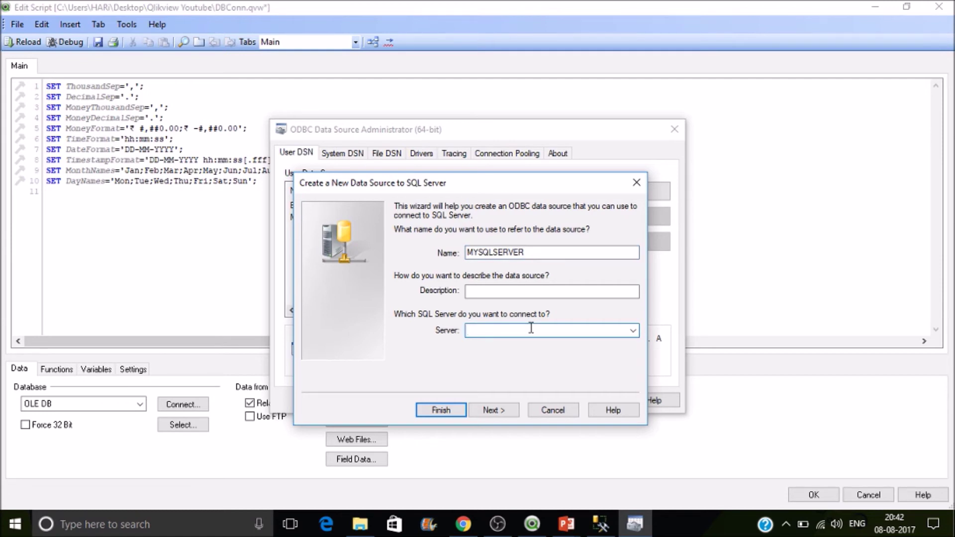
pyautogui.click(601, 527)
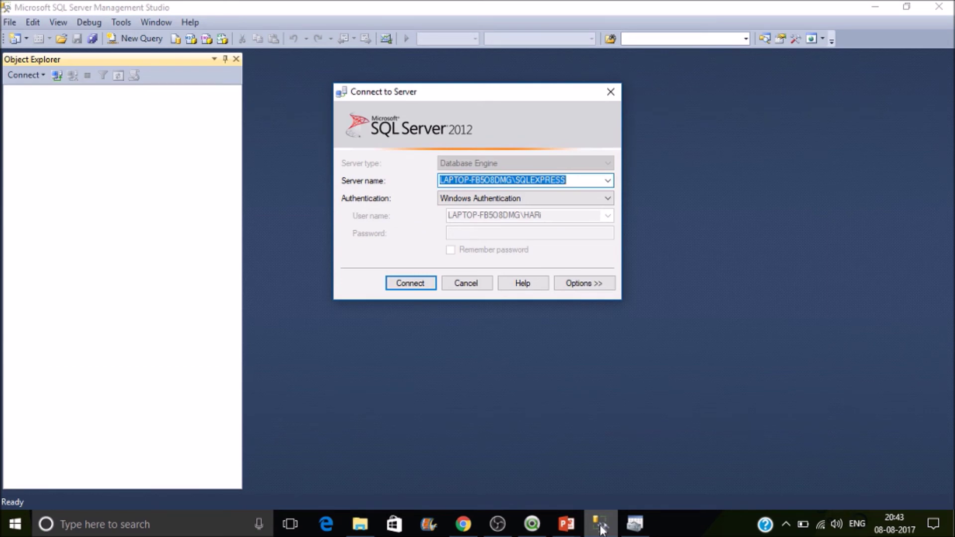
pyautogui.click(532, 524)
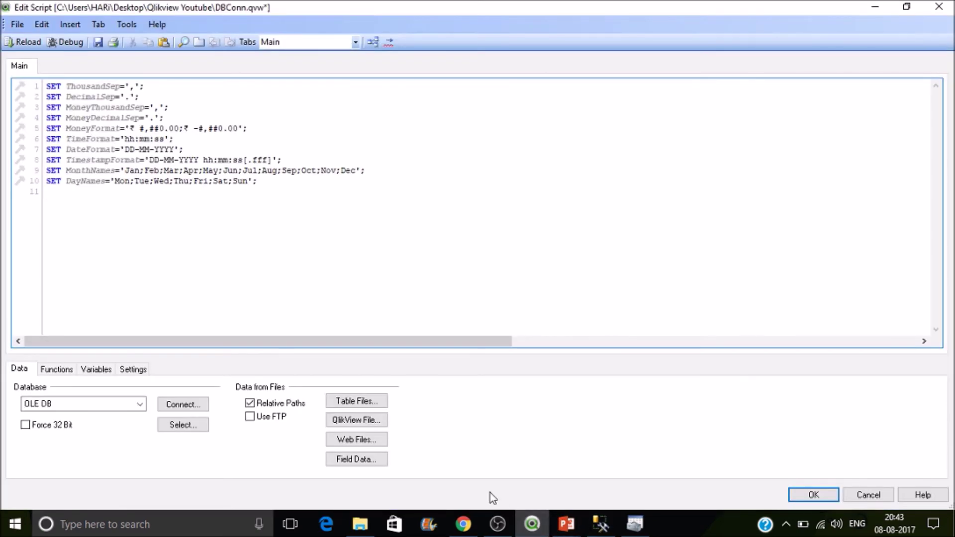
pyautogui.click(631, 531)
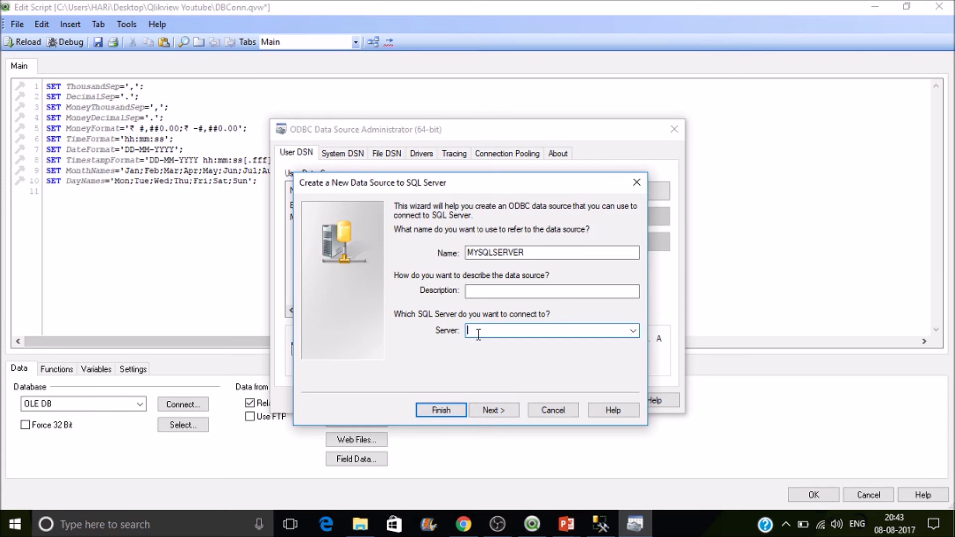
pyautogui.write('LAPTOP-FB5O8DMG\\SQLEXPRESS')
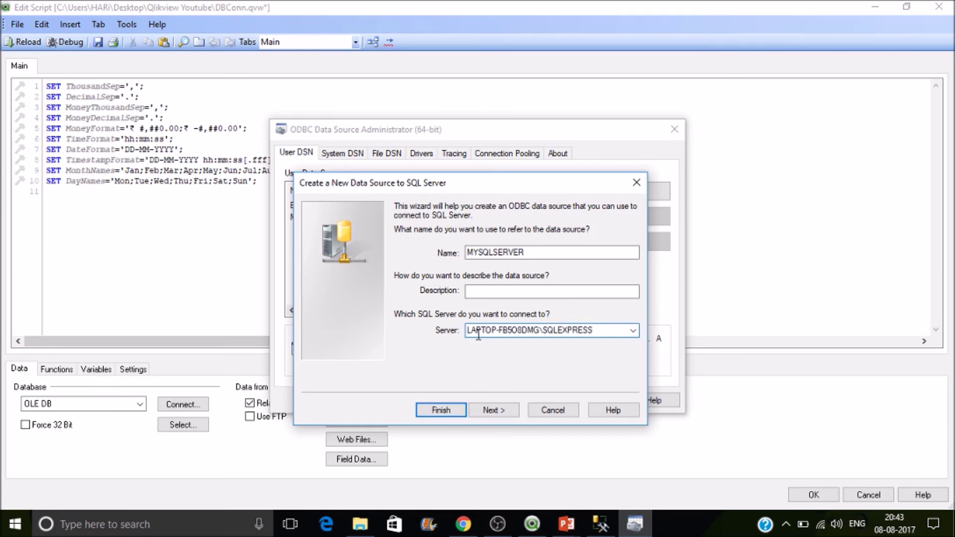
pyautogui.click(495, 411)
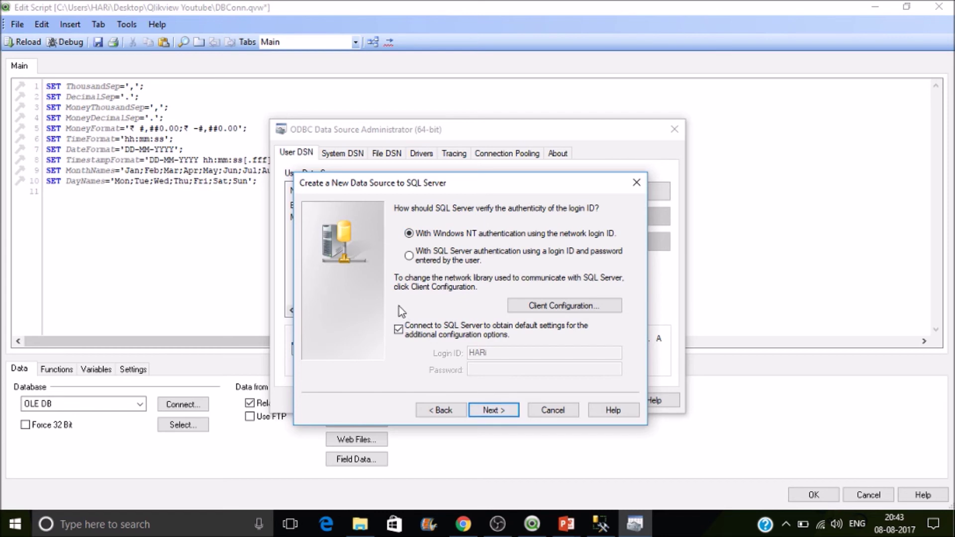
# Keep Windows NT authentication, toggle the Connect to SQL Server option, and continue to database options.
pyautogui.click(399, 329)
pyautogui.click(399, 329)
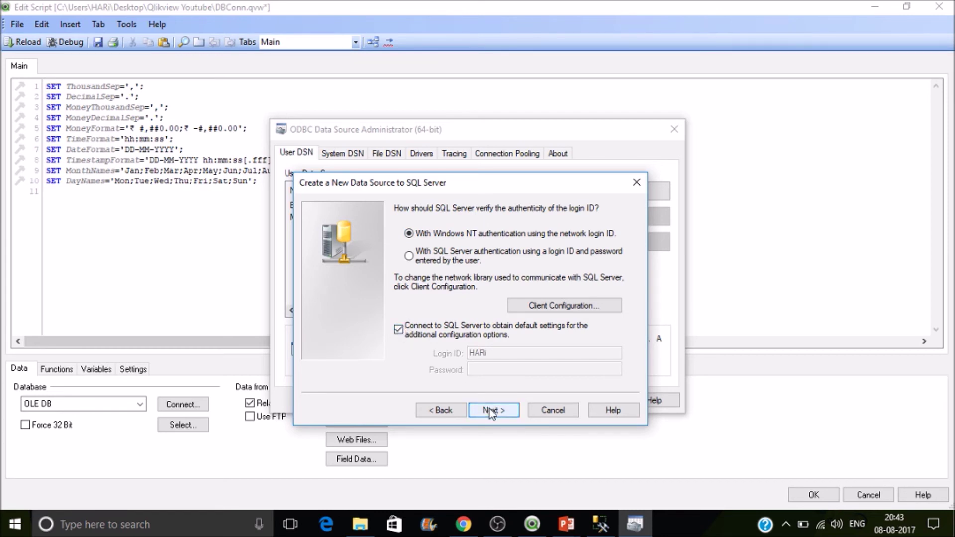
pyautogui.click(396, 329)
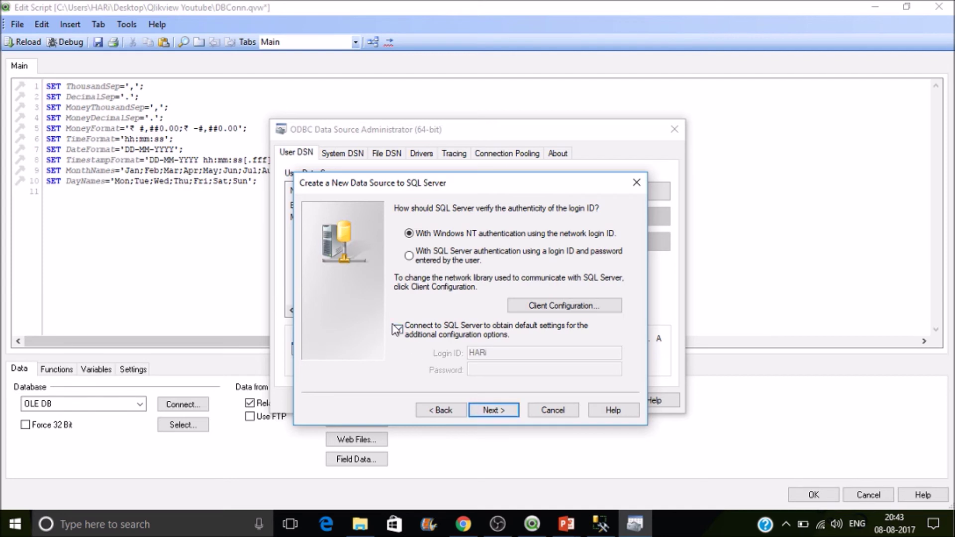
pyautogui.click(491, 411)
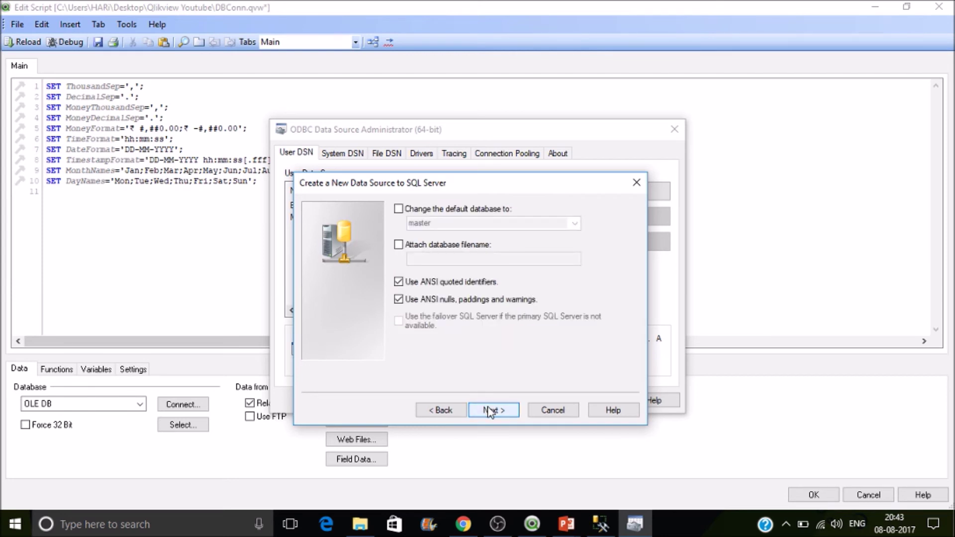
# Make campaign the default database and finish the MYSQLSERVER setup.
pyautogui.click(425, 211)
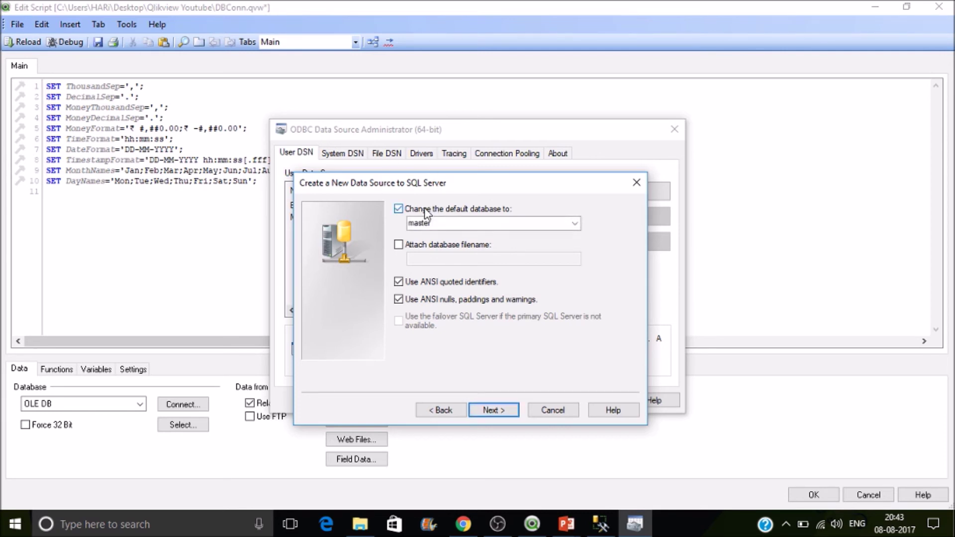
pyautogui.click(552, 225)
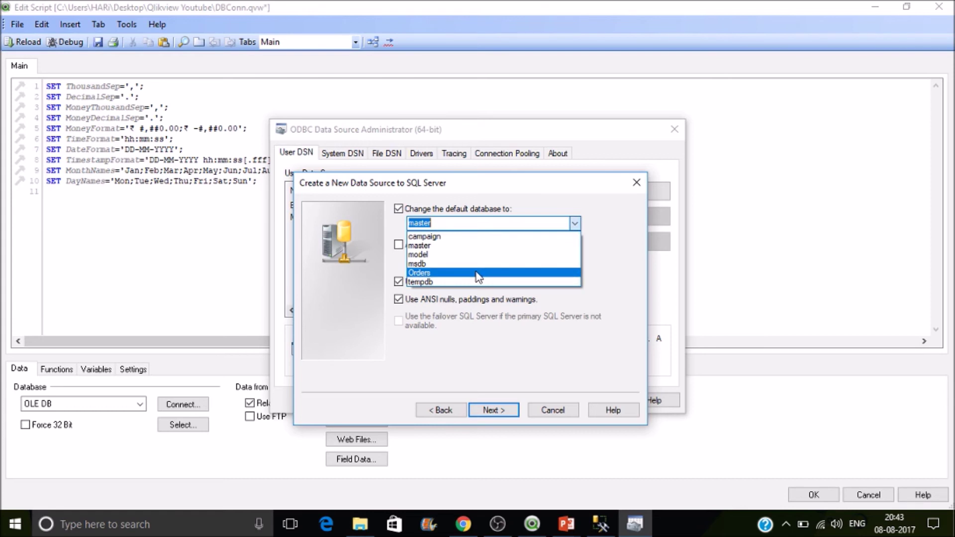
pyautogui.click(497, 236)
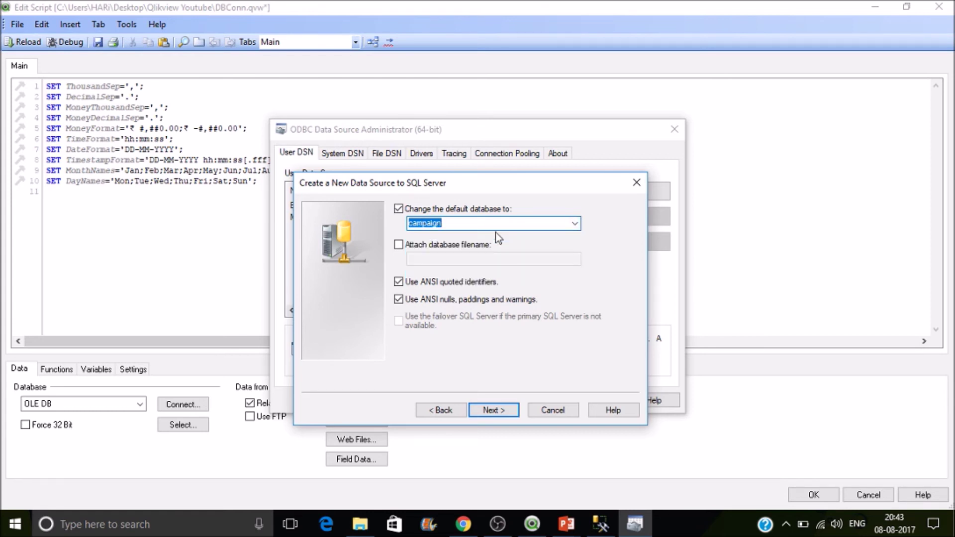
pyautogui.click(501, 411)
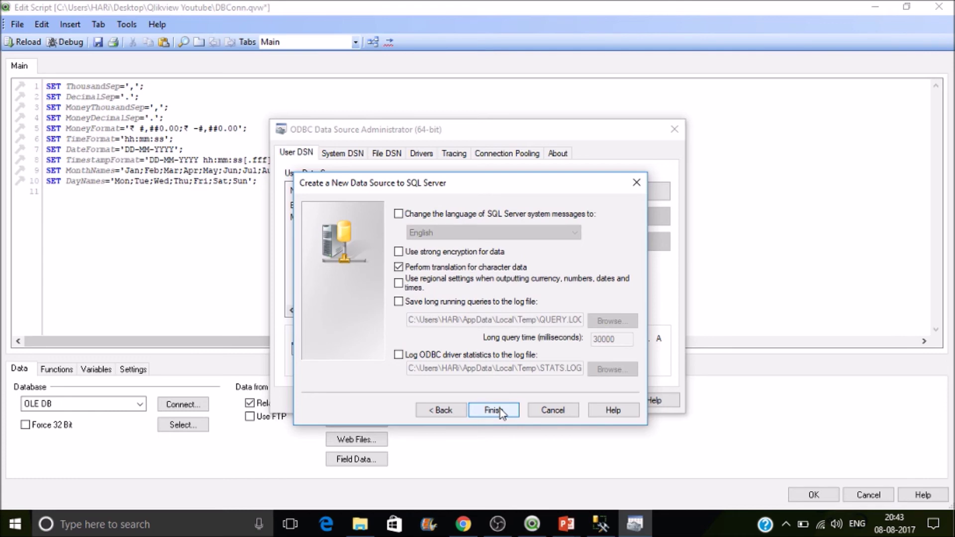
pyautogui.click(501, 411)
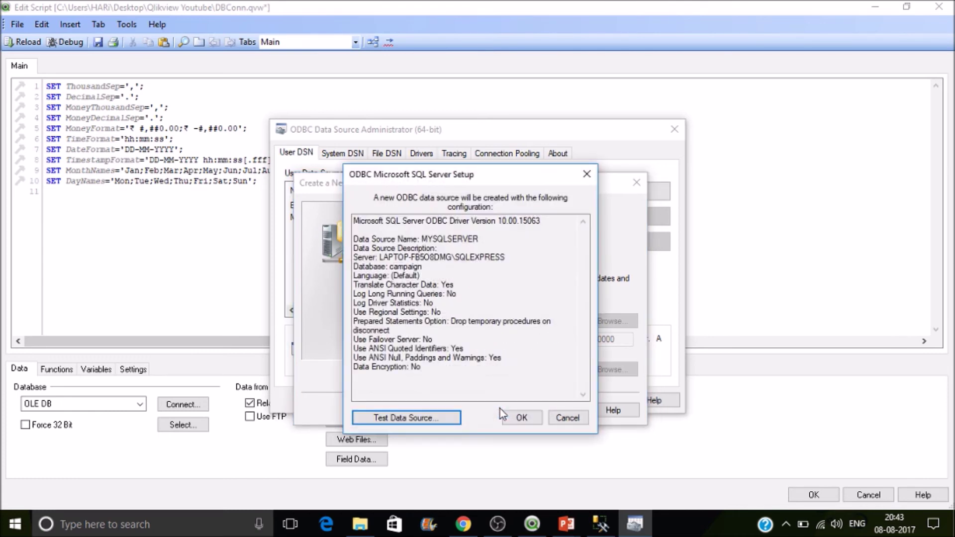
# Test the MYSQLSERVER data source successfully, confirm it, and close the ODBC administrator.
pyautogui.click(426, 421)
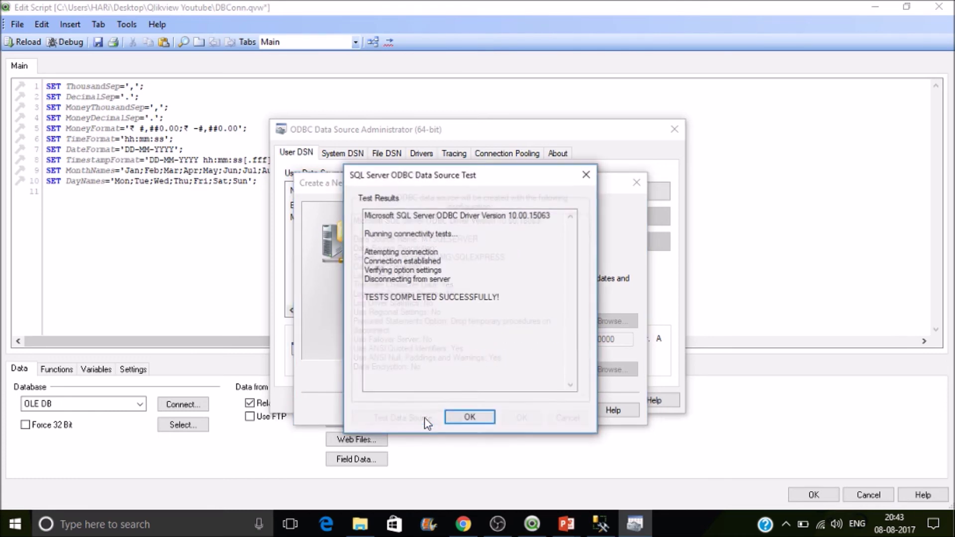
pyautogui.click(480, 419)
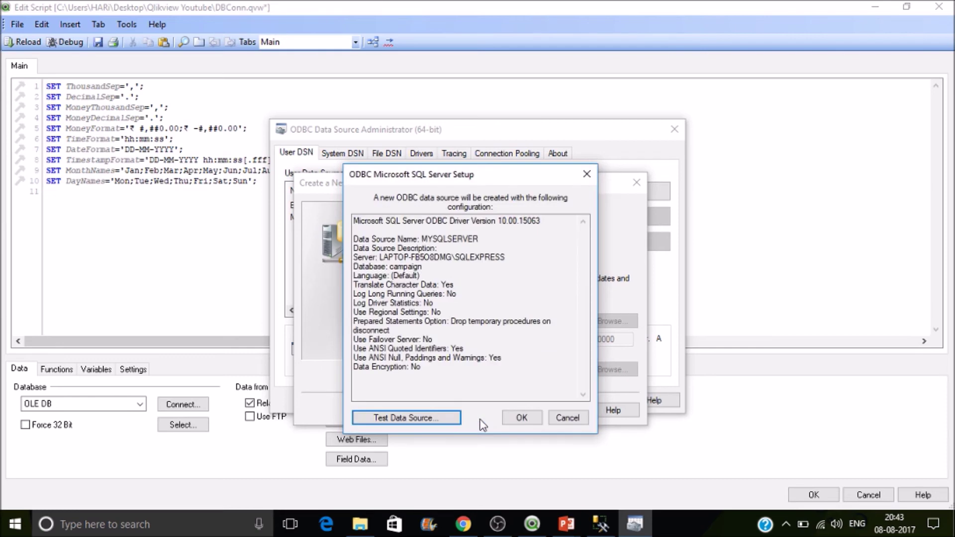
pyautogui.click(523, 419)
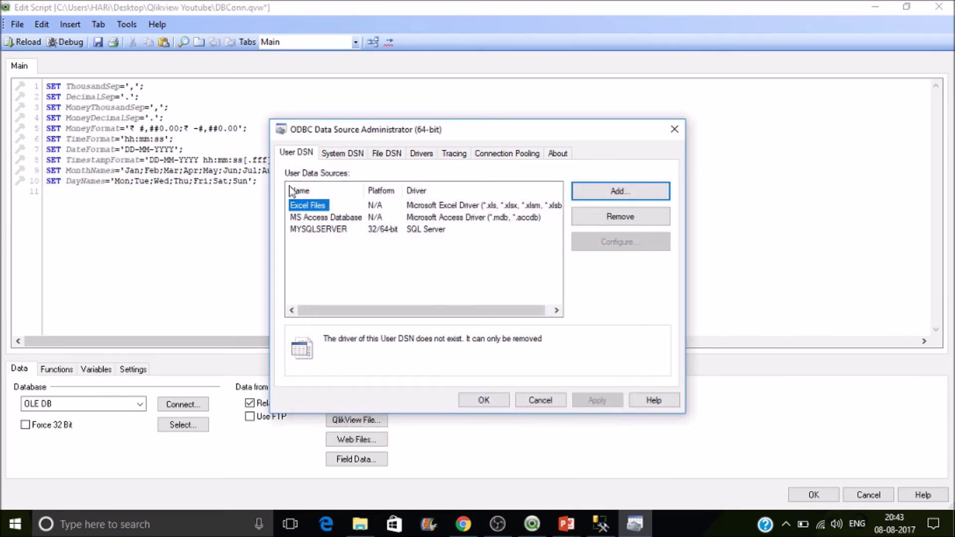
pyautogui.click(325, 230)
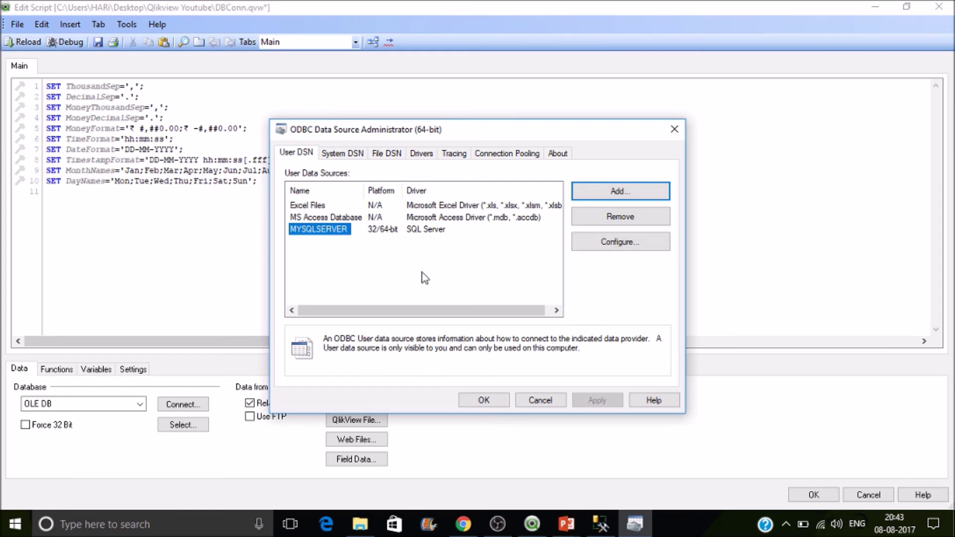
pyautogui.click(486, 401)
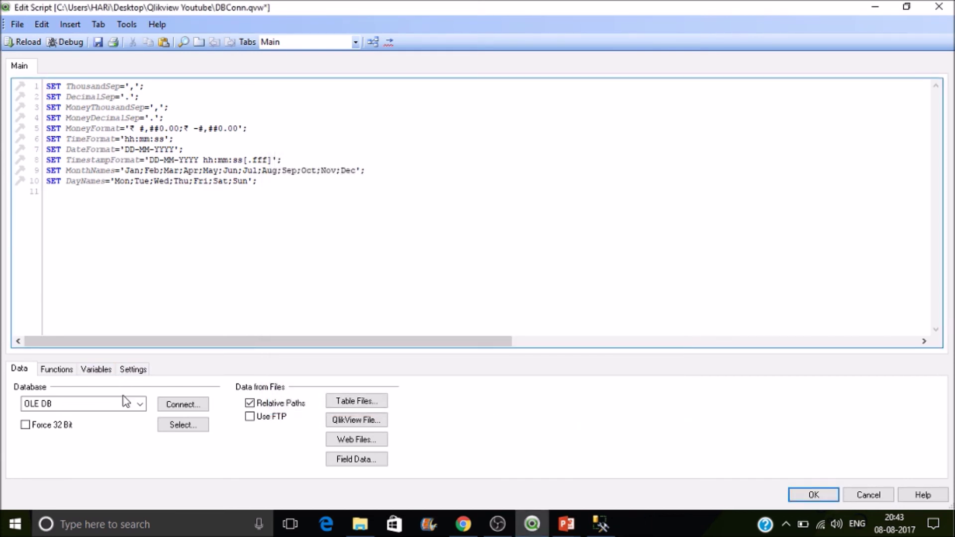
# Set the database type to ODBC and start a connection with user DSNs listed.
pyautogui.click(127, 408)
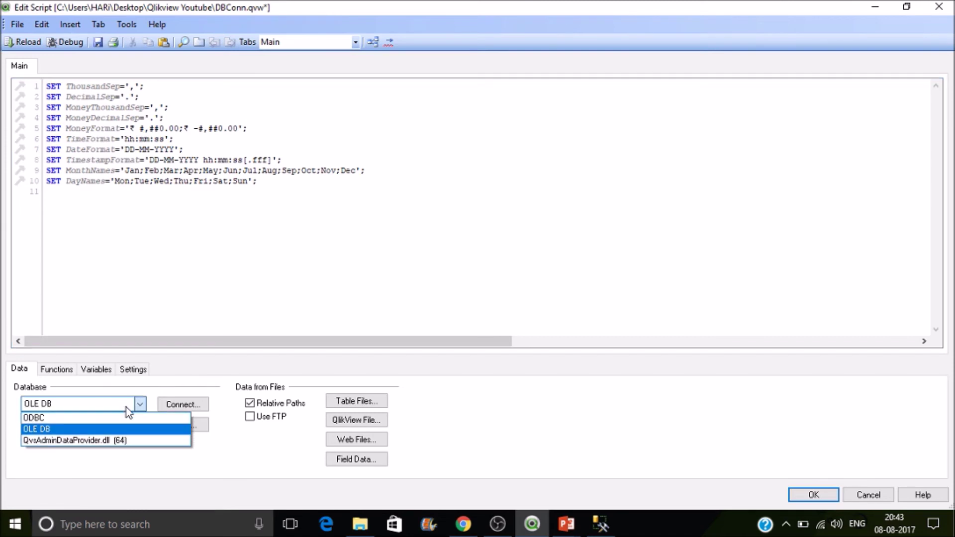
pyautogui.click(98, 419)
pyautogui.click(192, 405)
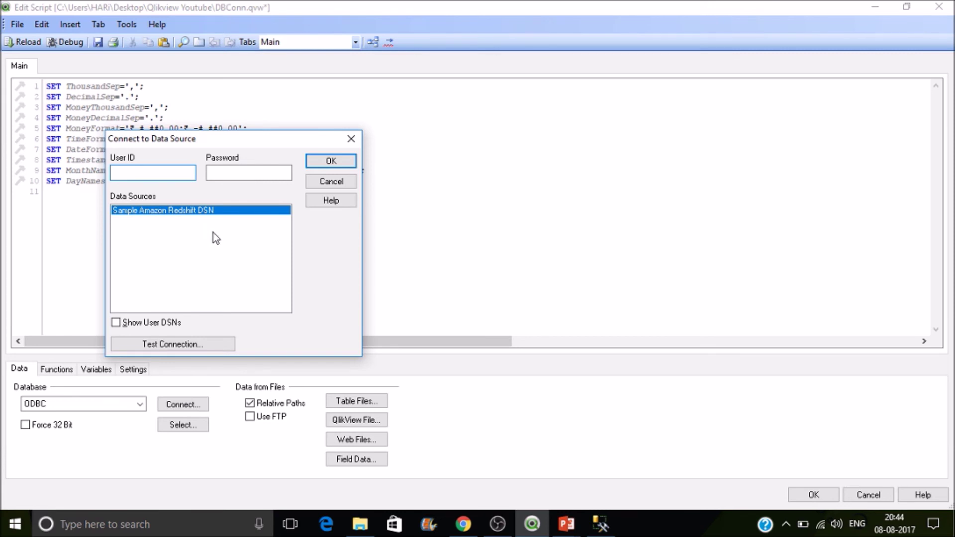
pyautogui.click(131, 324)
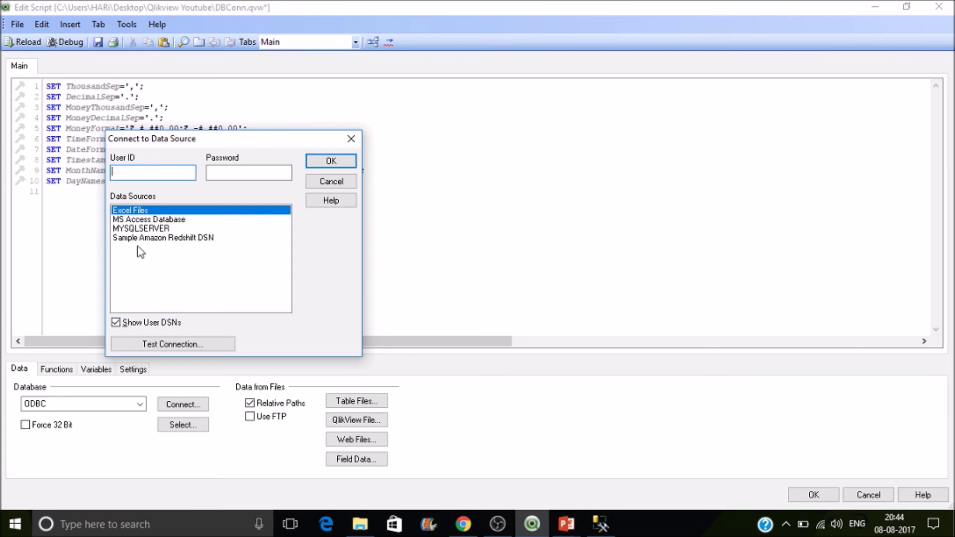
pyautogui.click(122, 324)
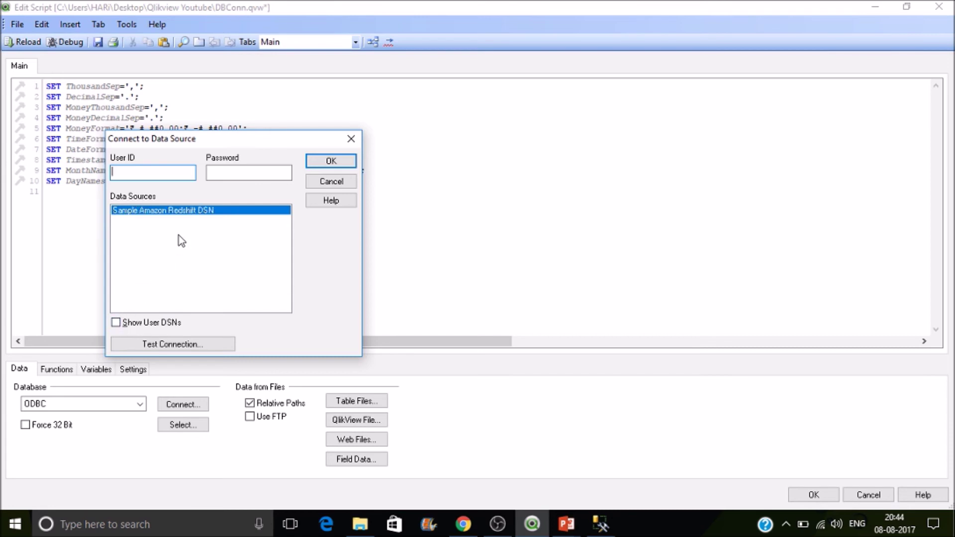
pyautogui.click(138, 329)
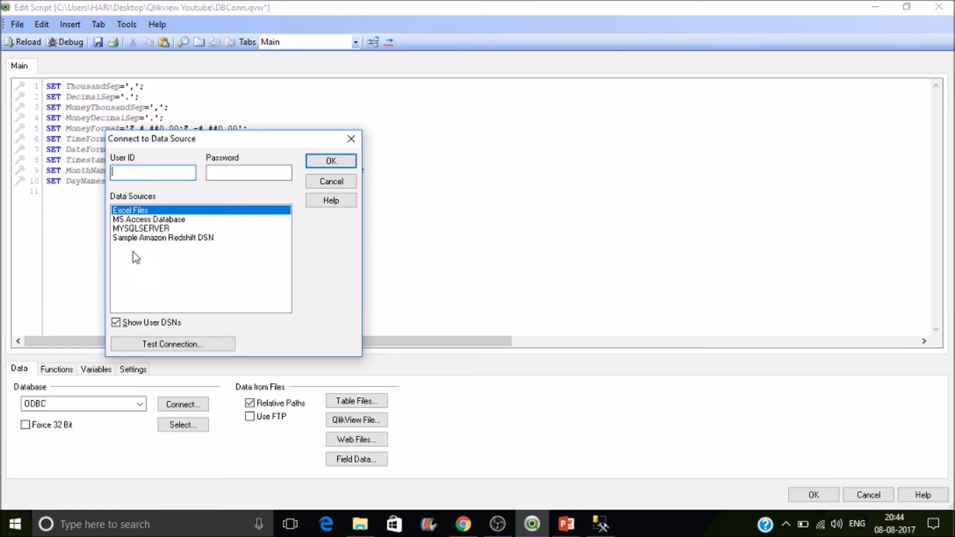
# Choose MYSQLSERVER, pass the connection test, and add the ODBC CONNECT line to the script.
pyautogui.click(149, 230)
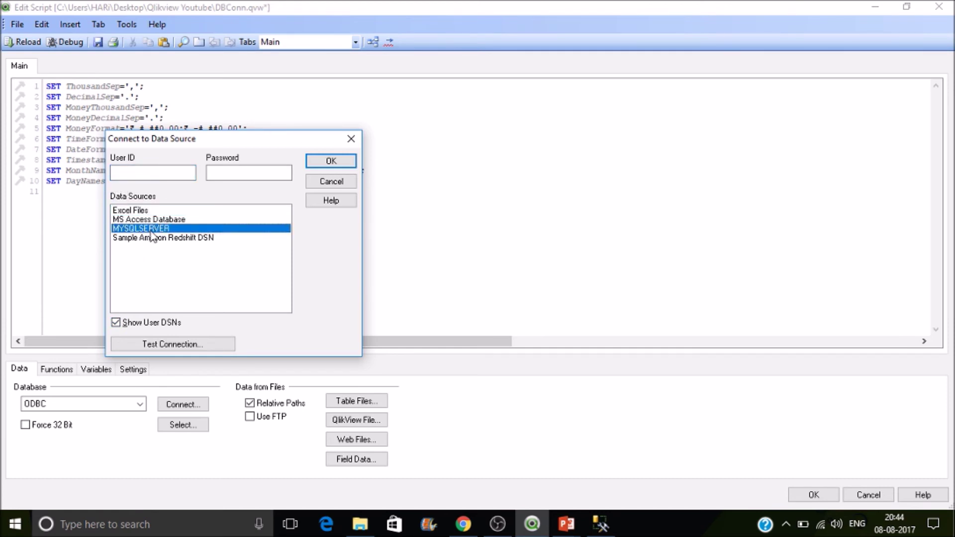
pyautogui.click(189, 344)
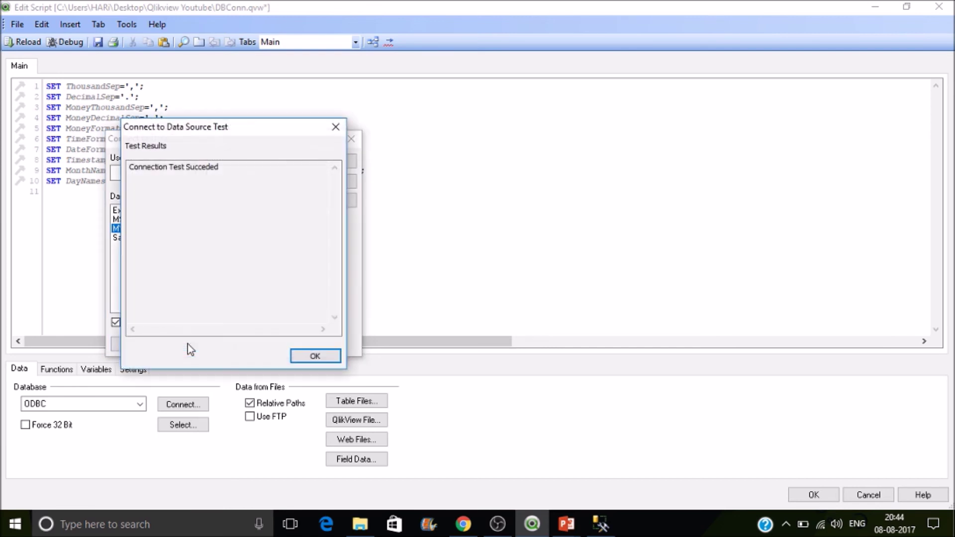
pyautogui.click(317, 359)
pyautogui.click(326, 161)
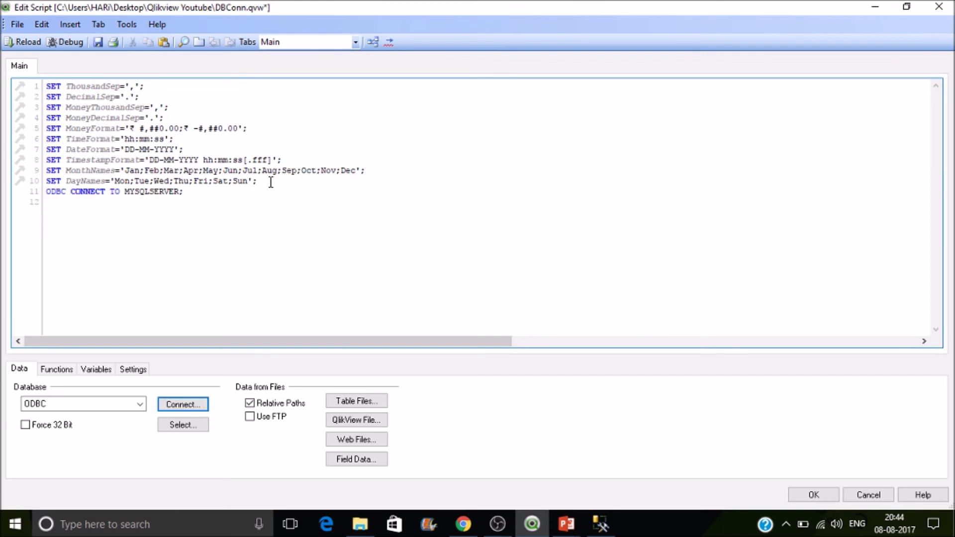
# Generate a SELECT statement for the campaign Person table after previewing its rows.
pyautogui.press('Return')
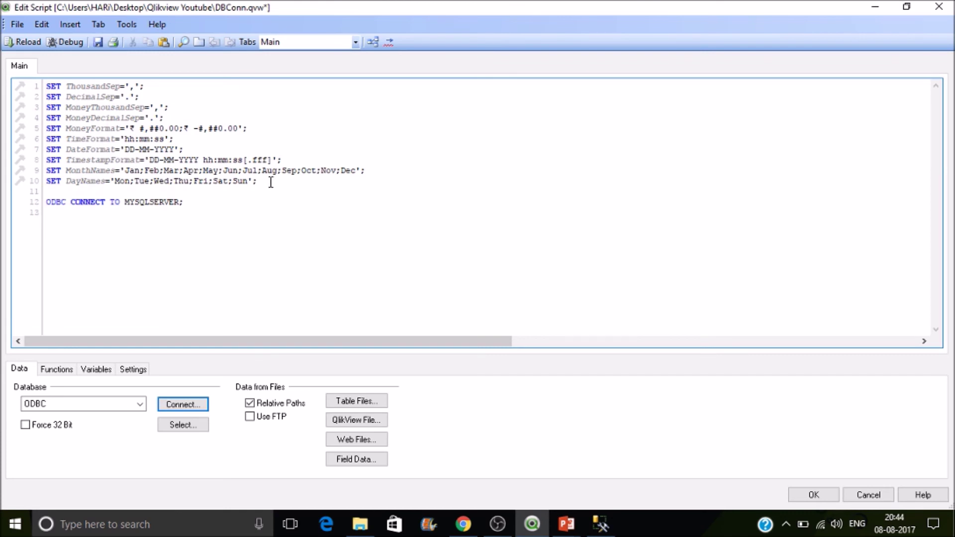
pyautogui.click(181, 425)
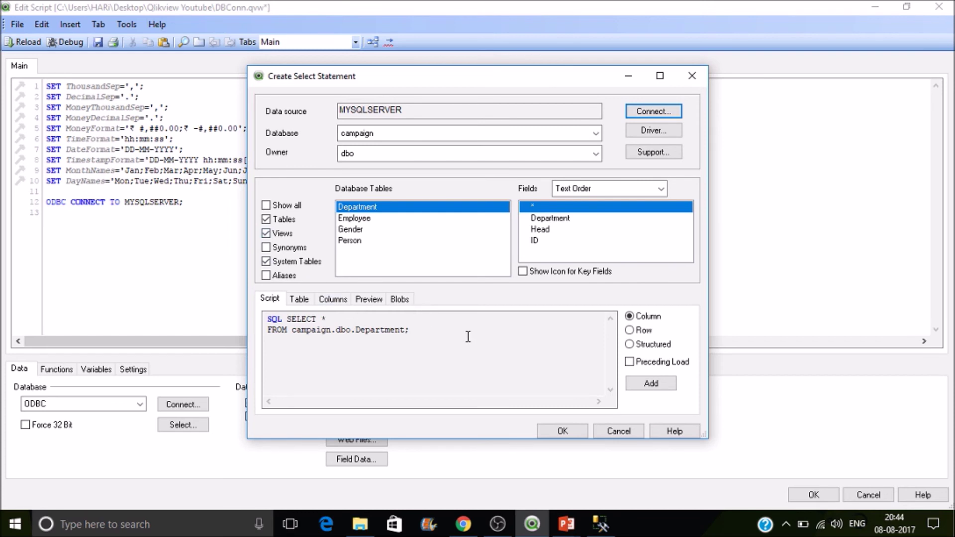
pyautogui.click(356, 242)
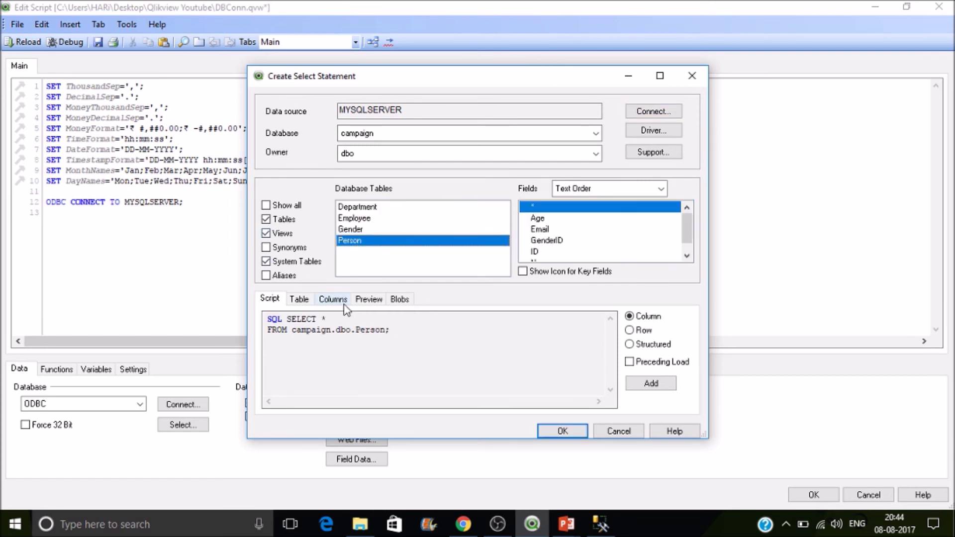
pyautogui.click(367, 300)
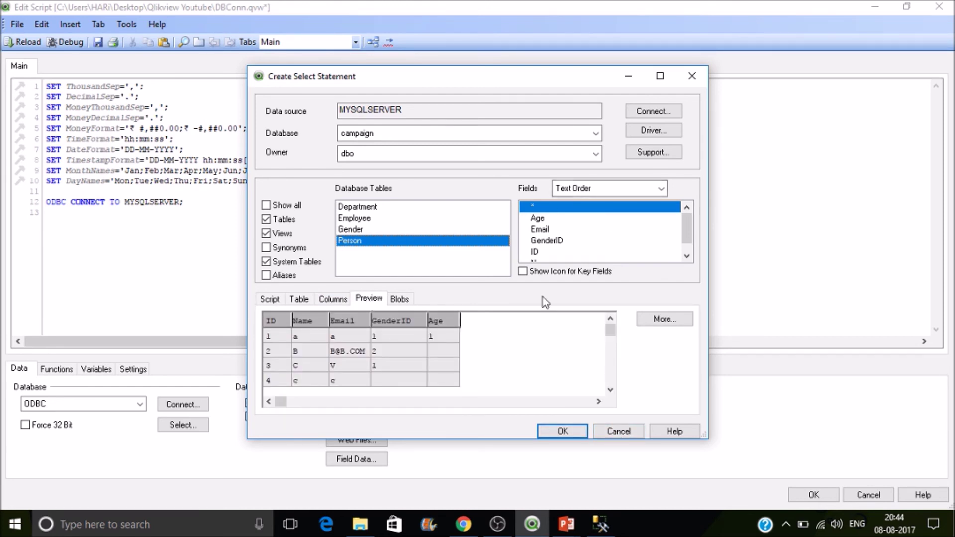
pyautogui.click(562, 431)
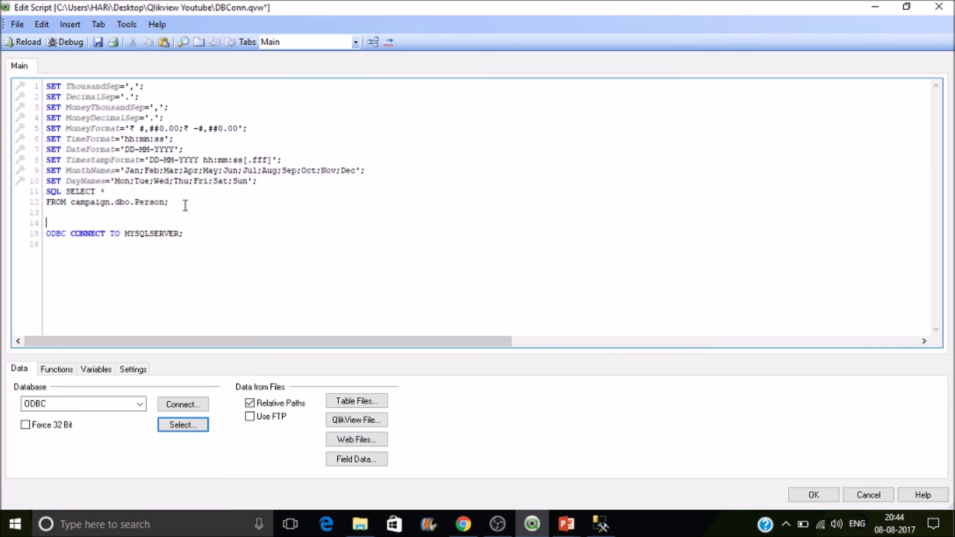
# Move the Person SELECT below the ODBC CONNECT line and reload the data.
pyautogui.moveTo(184, 204); pyautogui.dragTo(45, 188)
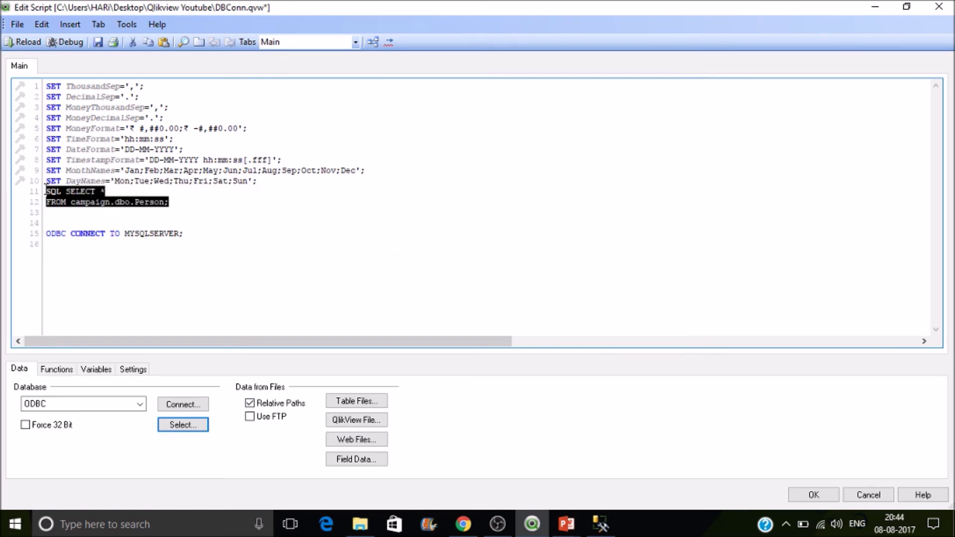
pyautogui.hotkey('ctrl', 'x')
pyautogui.click(50, 242)
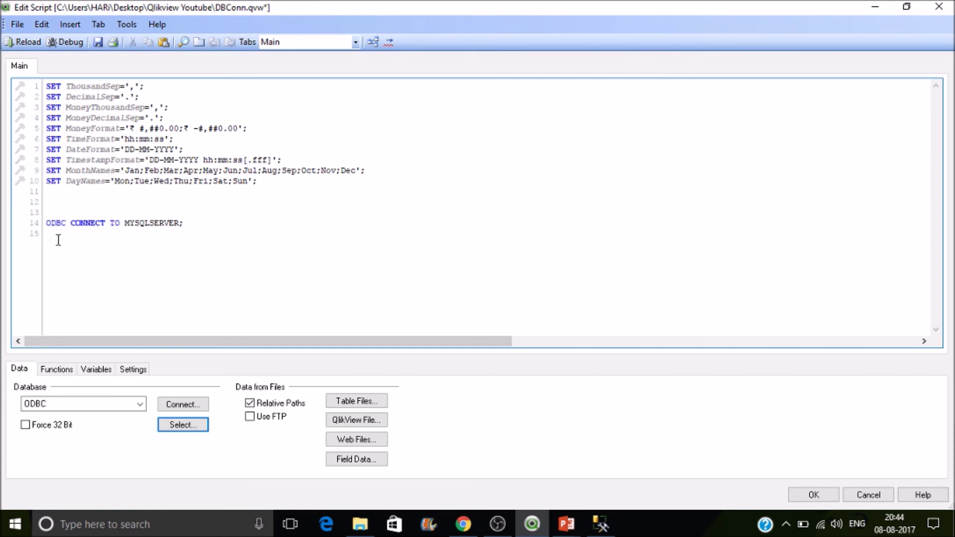
pyautogui.press('Return')
pyautogui.hotkey('ctrl', 'v')
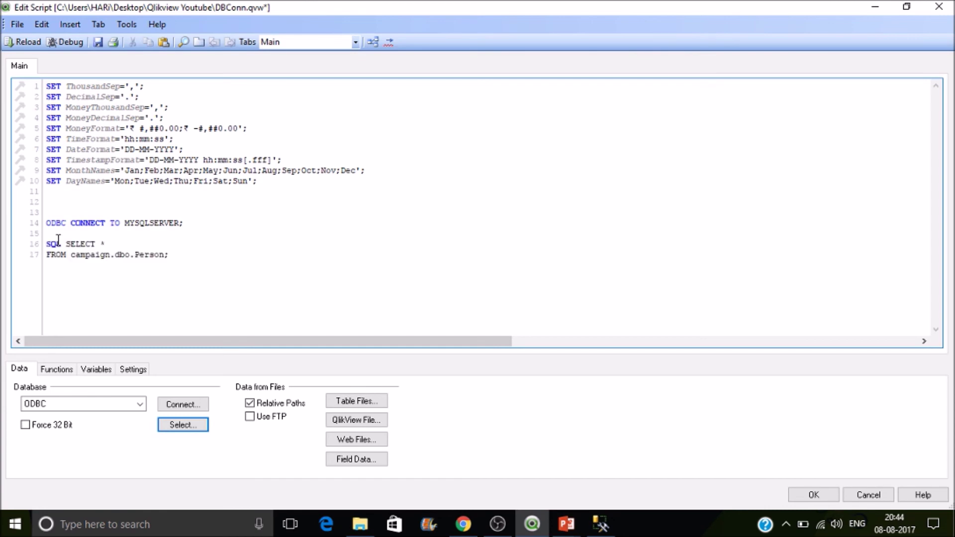
pyautogui.click(22, 42)
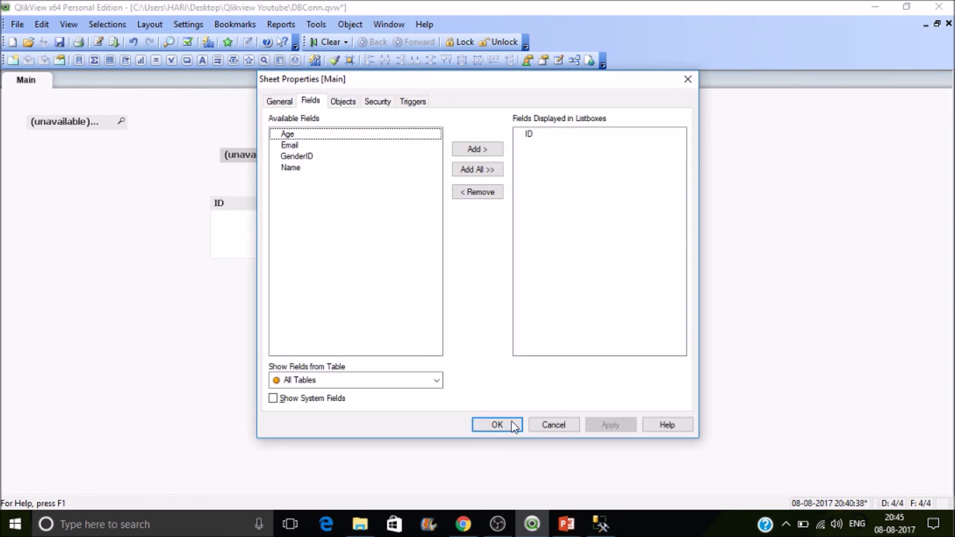
# Add all Person fields — Age, Email, GenderID, Name — as list boxes on the Main sheet.
pyautogui.click(477, 169)
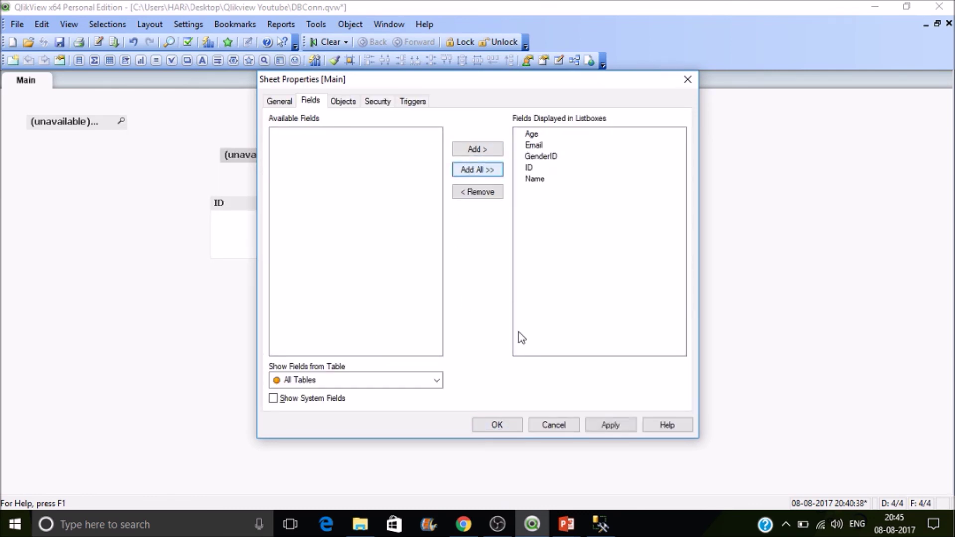
pyautogui.click(498, 425)
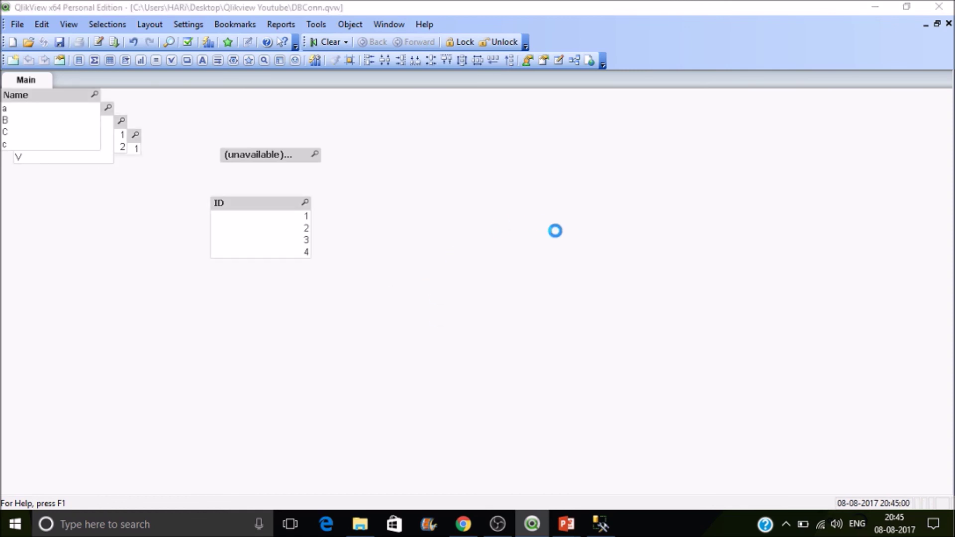
pyautogui.press('Escape')
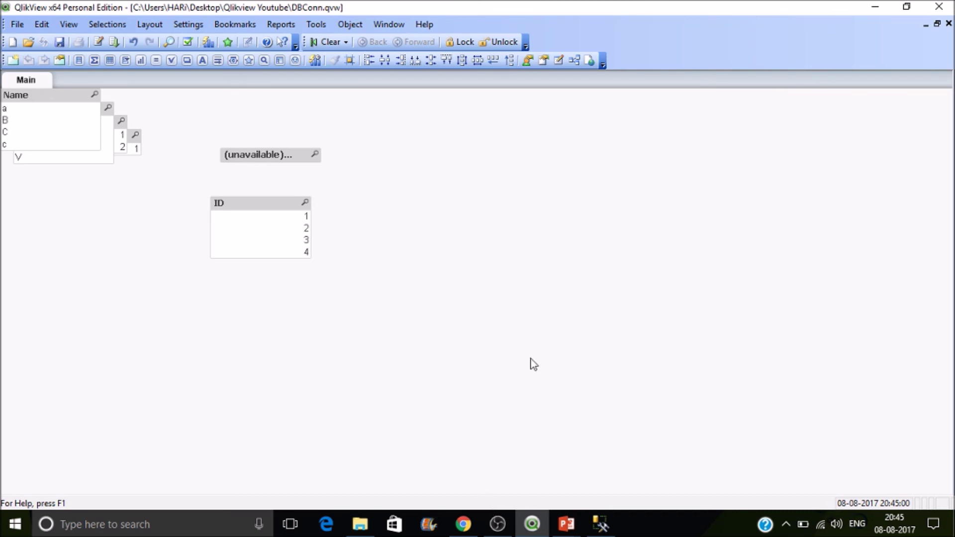
pyautogui.hotkey('ctrl', 'e')
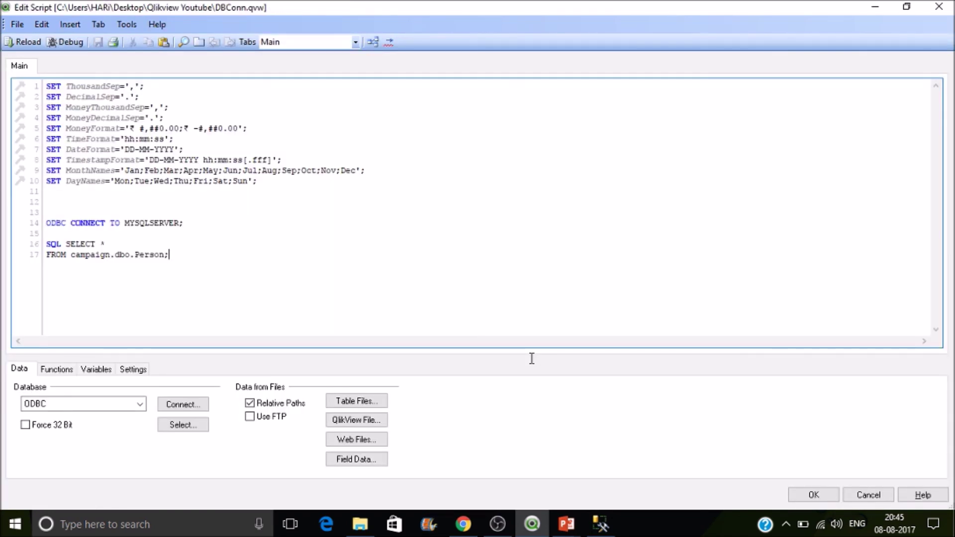
# Check the script privilege settings, discard stray text on line 19, and close the editor unchanged.
pyautogui.click(133, 370)
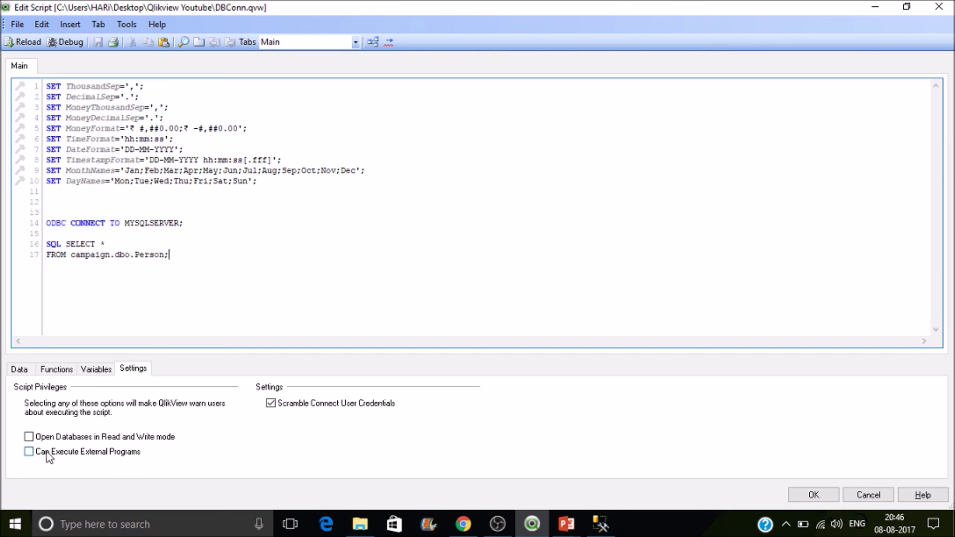
pyautogui.press('Return')
pyautogui.press('Return')
pyautogui.write('xex====')
pyautogui.press('BackSpace')
pyautogui.press('BackSpace')
pyautogui.press('BackSpace')
pyautogui.press('BackSpace')
pyautogui.press('BackSpace')
pyautogui.press('BackSpace')
pyautogui.write('ex')
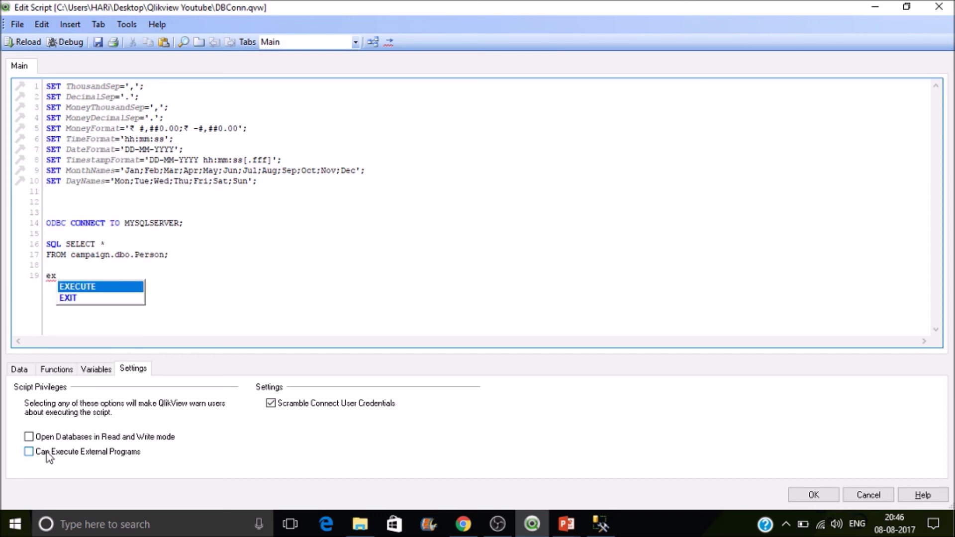
pyautogui.press('BackSpace')
pyautogui.press('BackSpace')
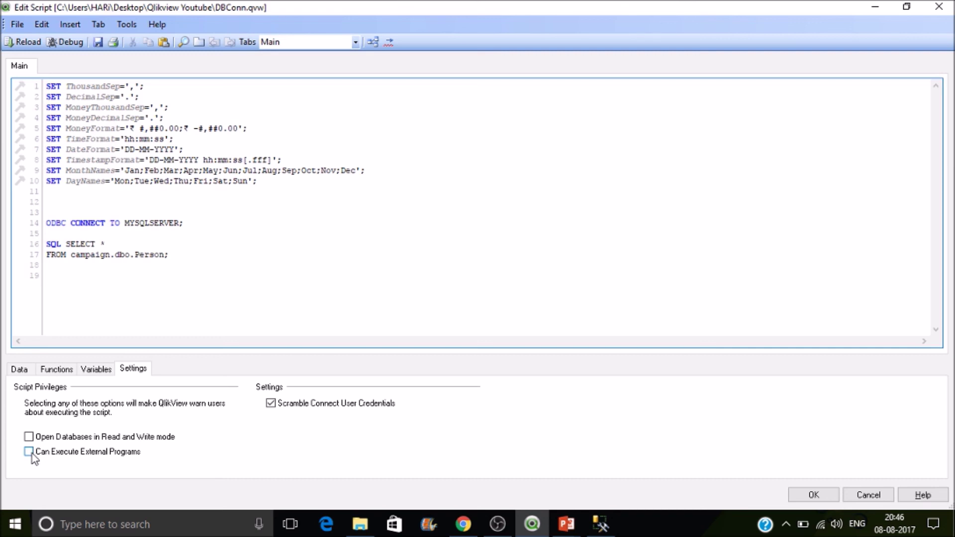
pyautogui.click(808, 500)
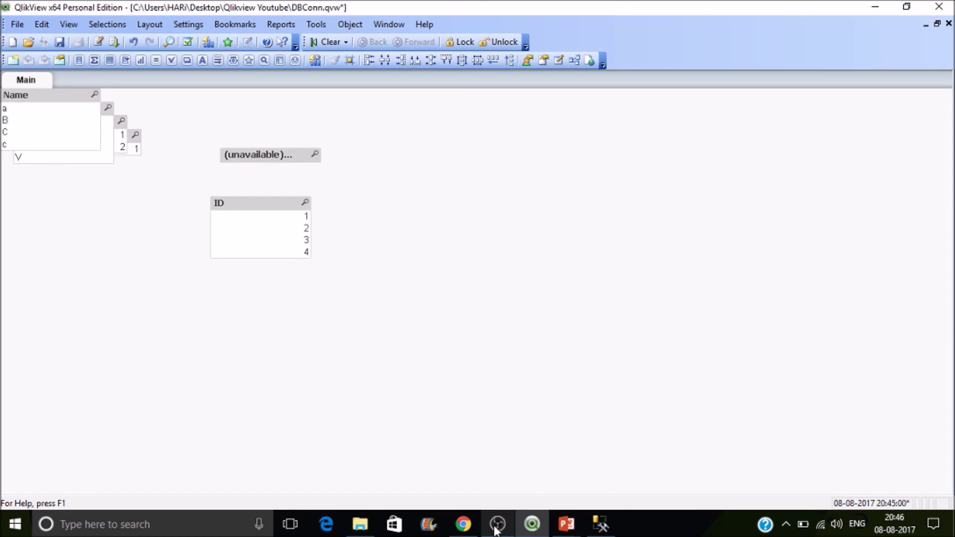
pyautogui.moveTo(562, 532)
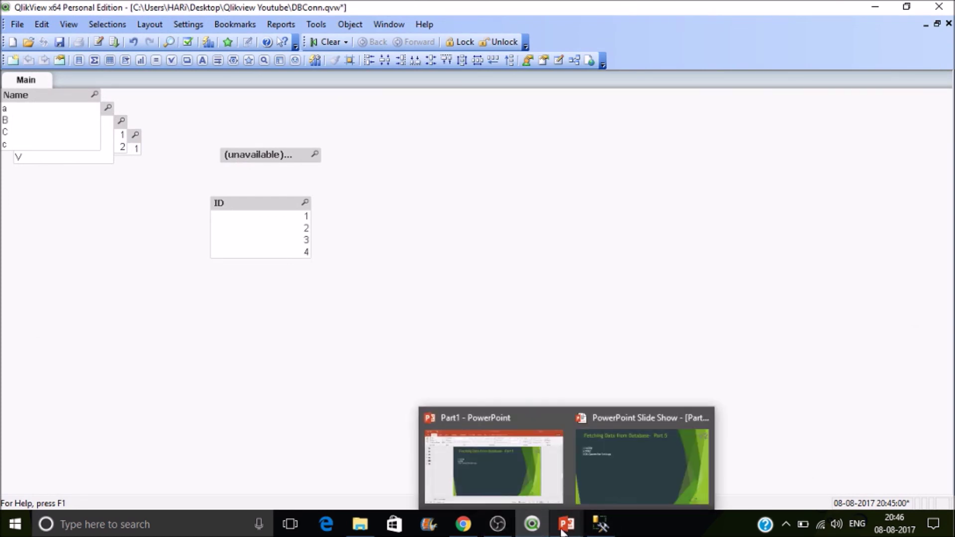